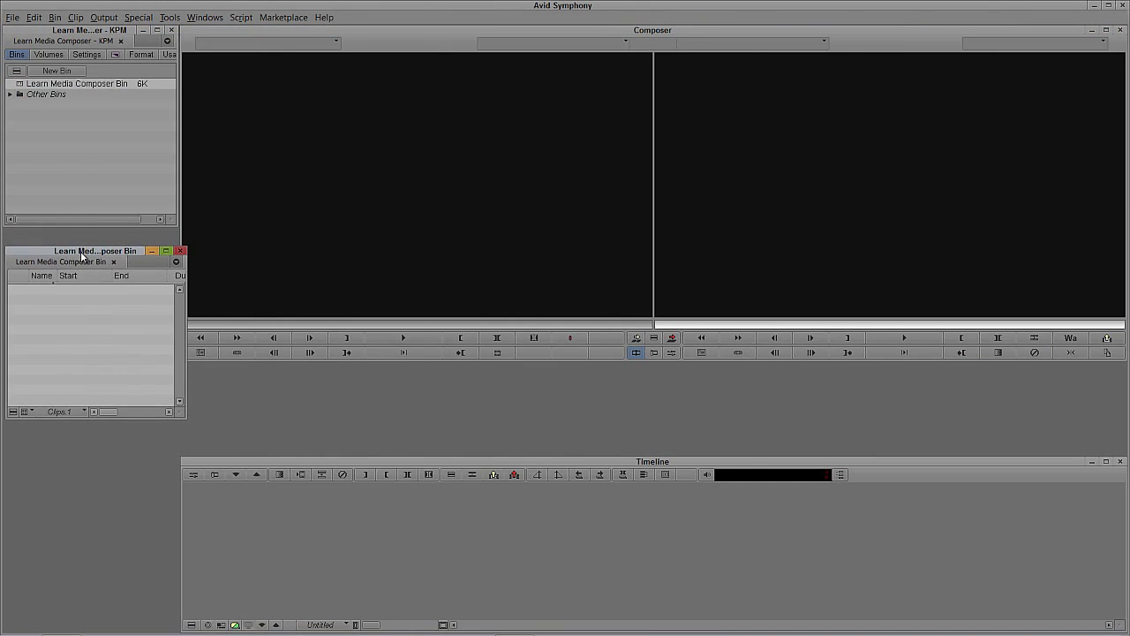
# Rename the Learn Media Composer bin to gphx
pyautogui.click(63, 84)
pyautogui.write('gp')
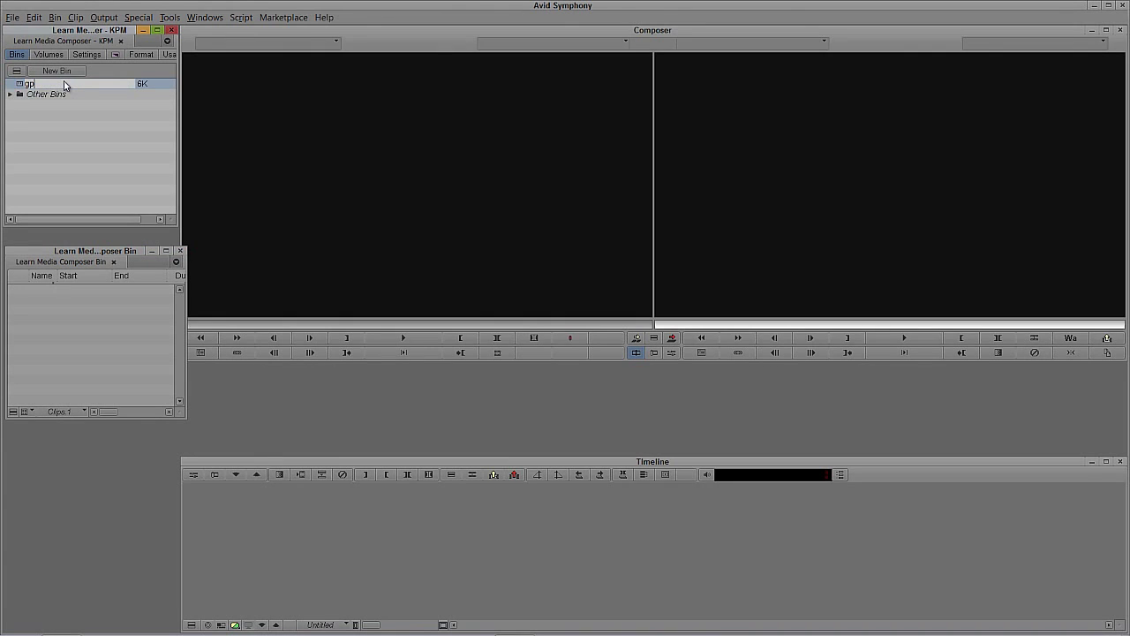
pyautogui.press('Return')
pyautogui.press('capslock')
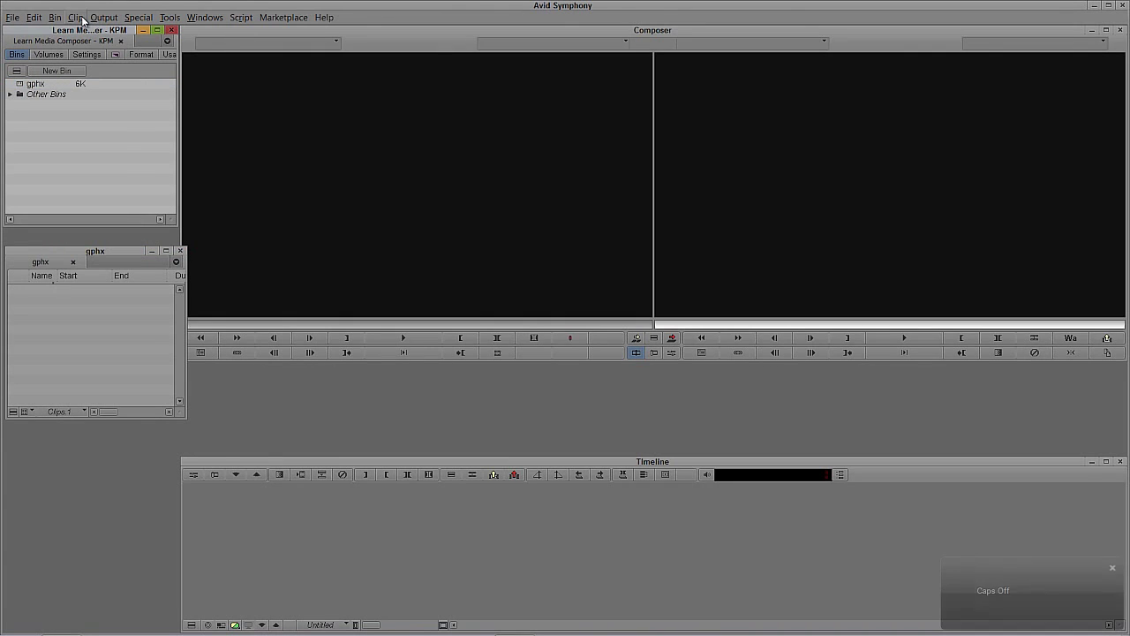
# Create a new title from the Clip menu using Marquee
pyautogui.click(76, 18)
pyautogui.click(89, 84)
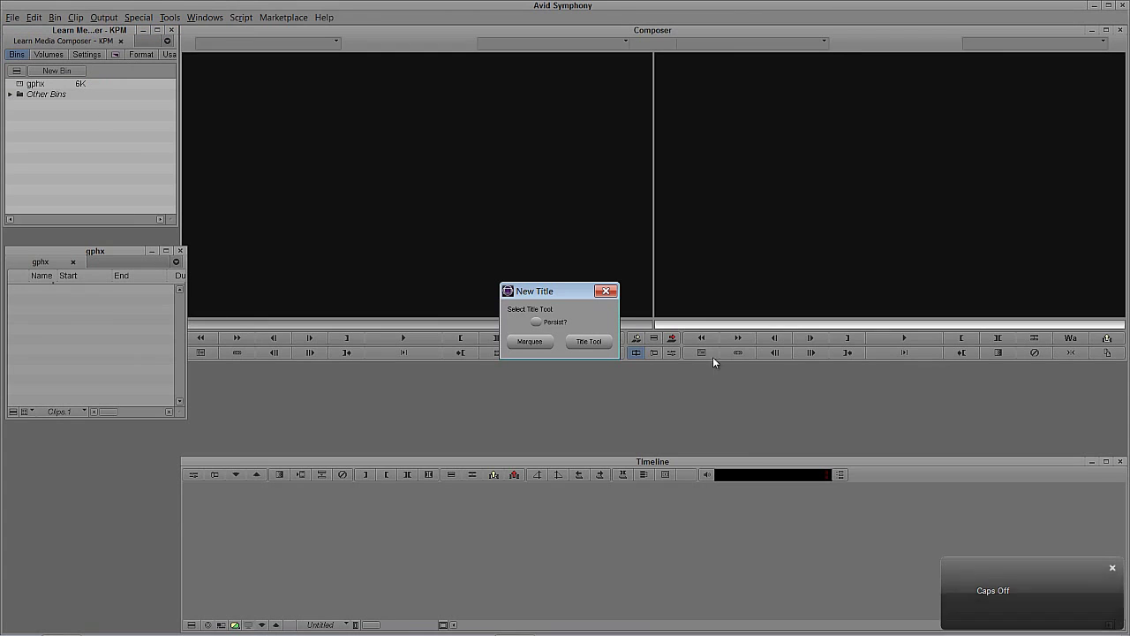
pyautogui.click(529, 341)
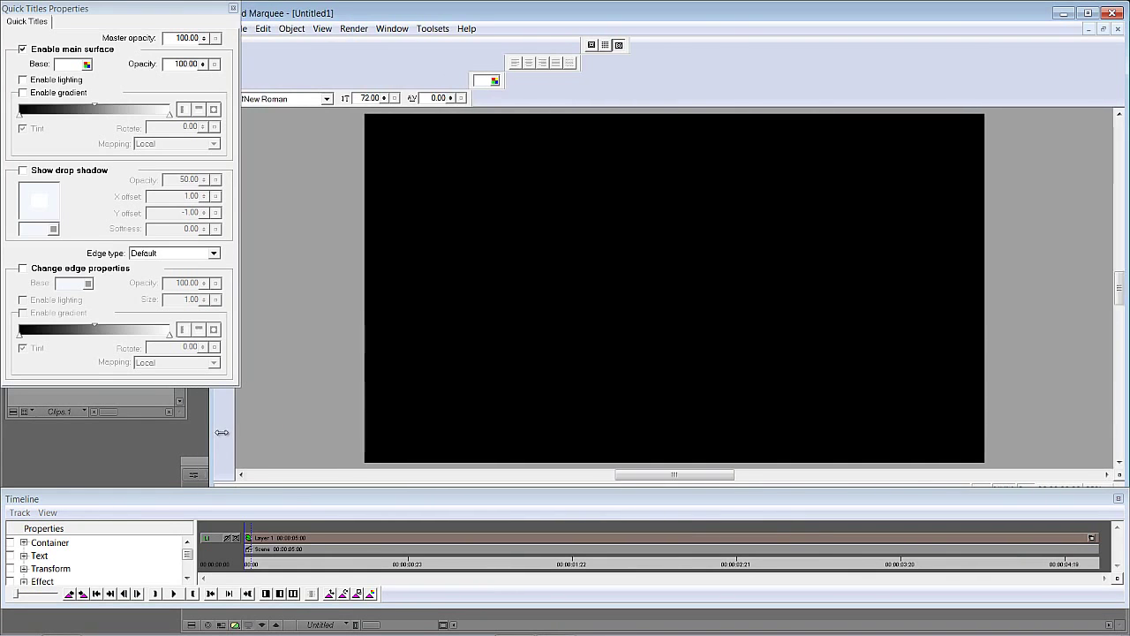
# Show all toolbar buttons and turn on the safe-action and safe-title guides
pyautogui.moveTo(244, 434); pyautogui.dragTo(247, 437)
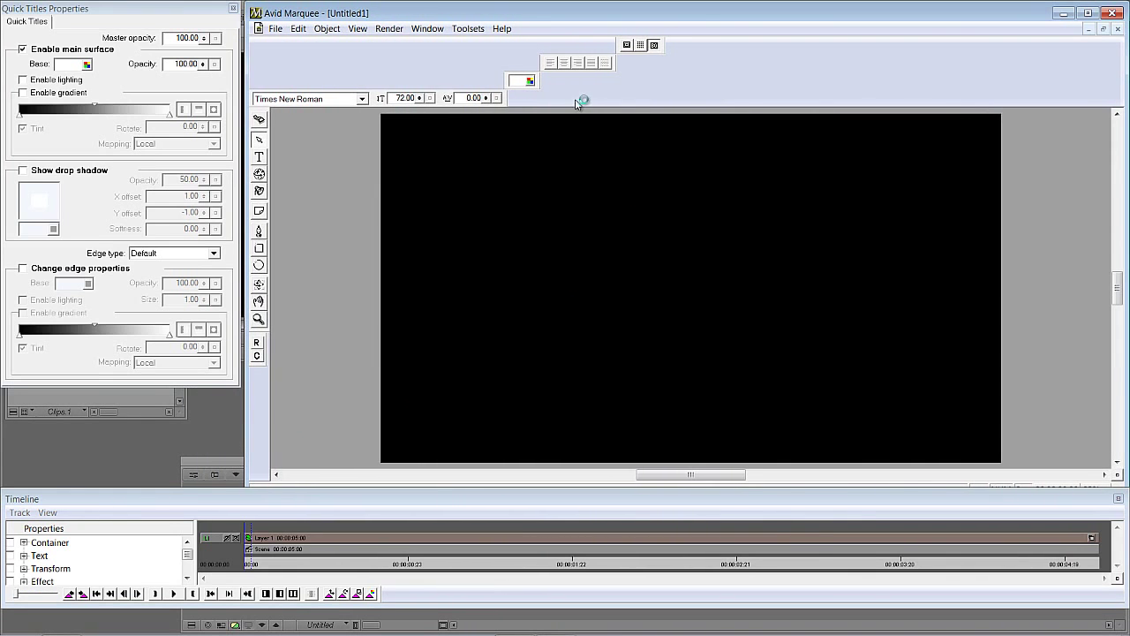
pyautogui.click(356, 29)
pyautogui.click(376, 72)
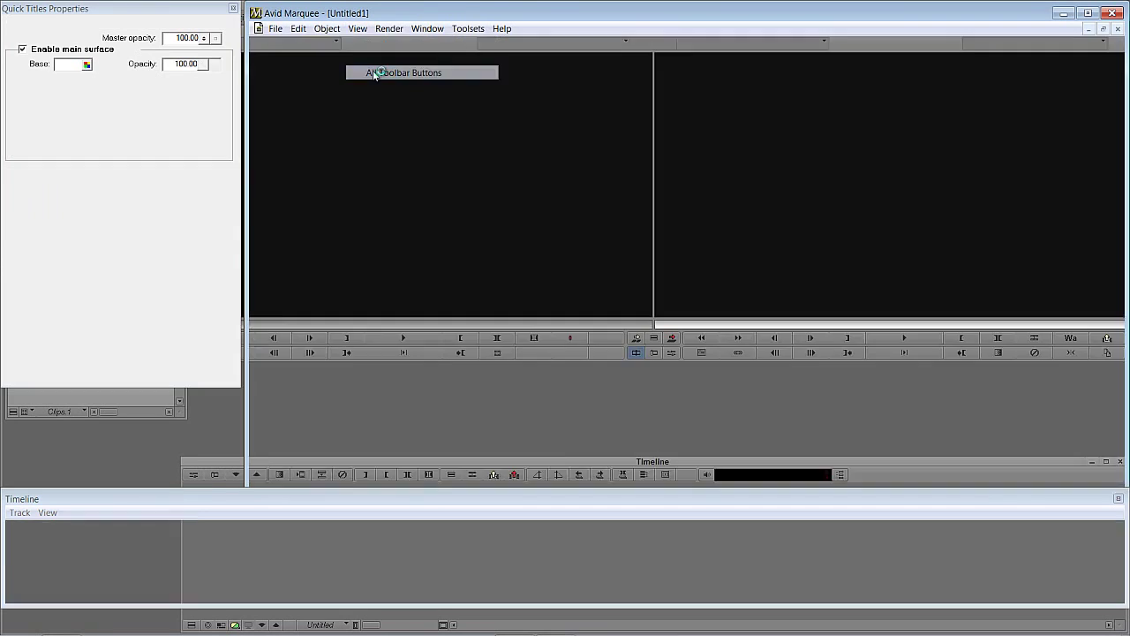
pyautogui.click(630, 62)
# Add a text box reading DISCO on one line and CHANNEL on the next
pyautogui.click(259, 121)
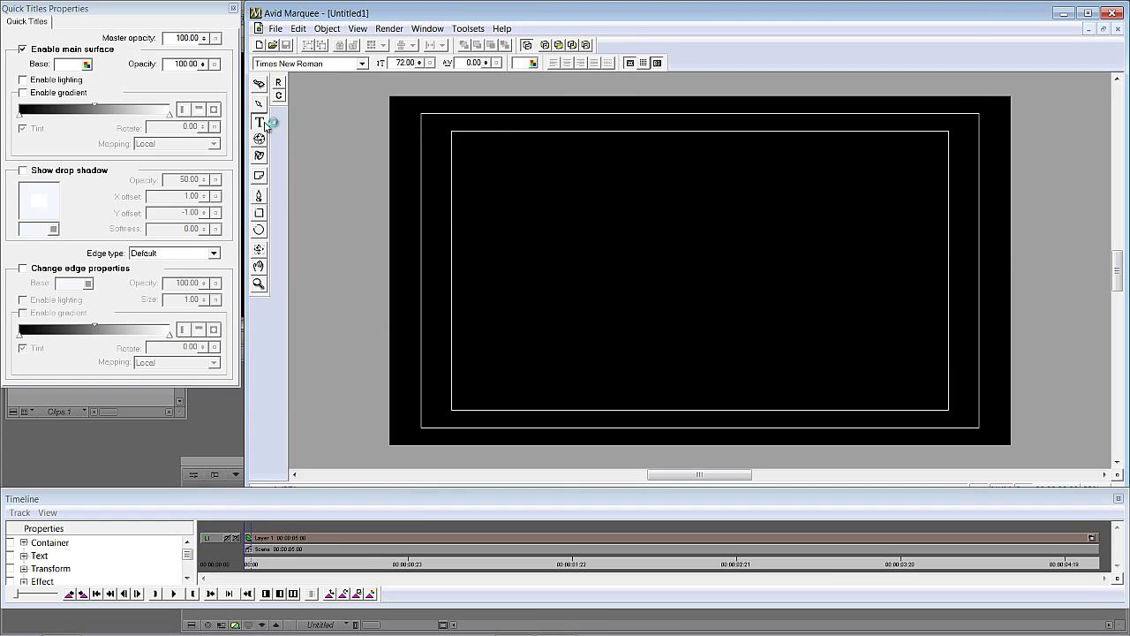
pyautogui.click(483, 222)
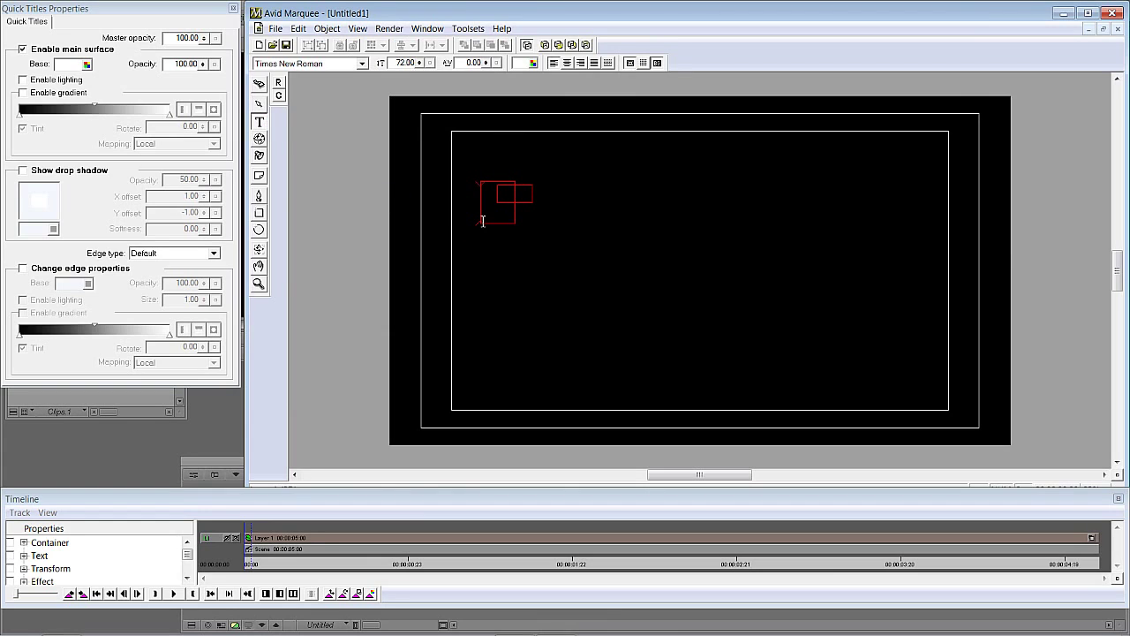
pyautogui.press('capslock')
pyautogui.write('DISCO')
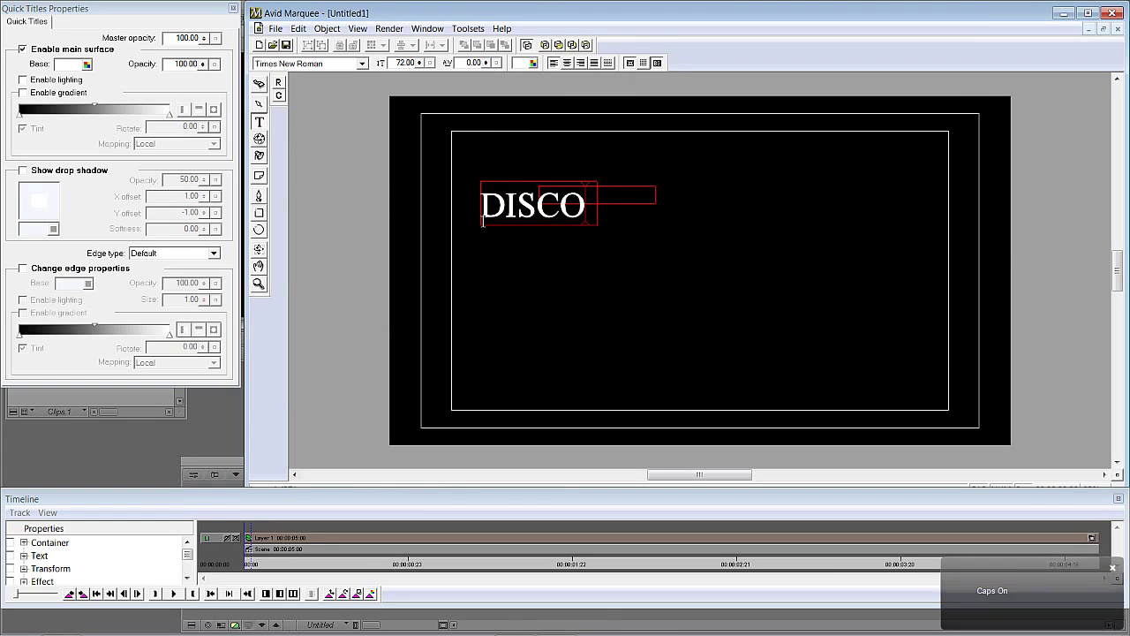
pyautogui.press('Return')
pyautogui.write('CHANNEL')
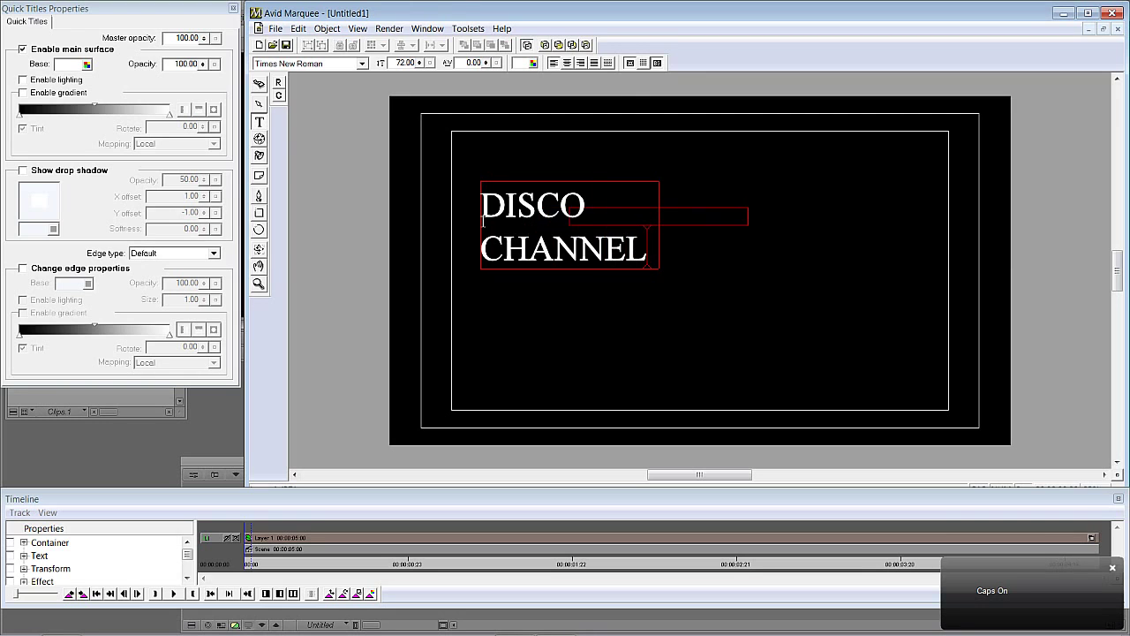
# Set all the title text in the Gill Sans font
pyautogui.hotkey('ctrl', 'a')
pyautogui.click(342, 65)
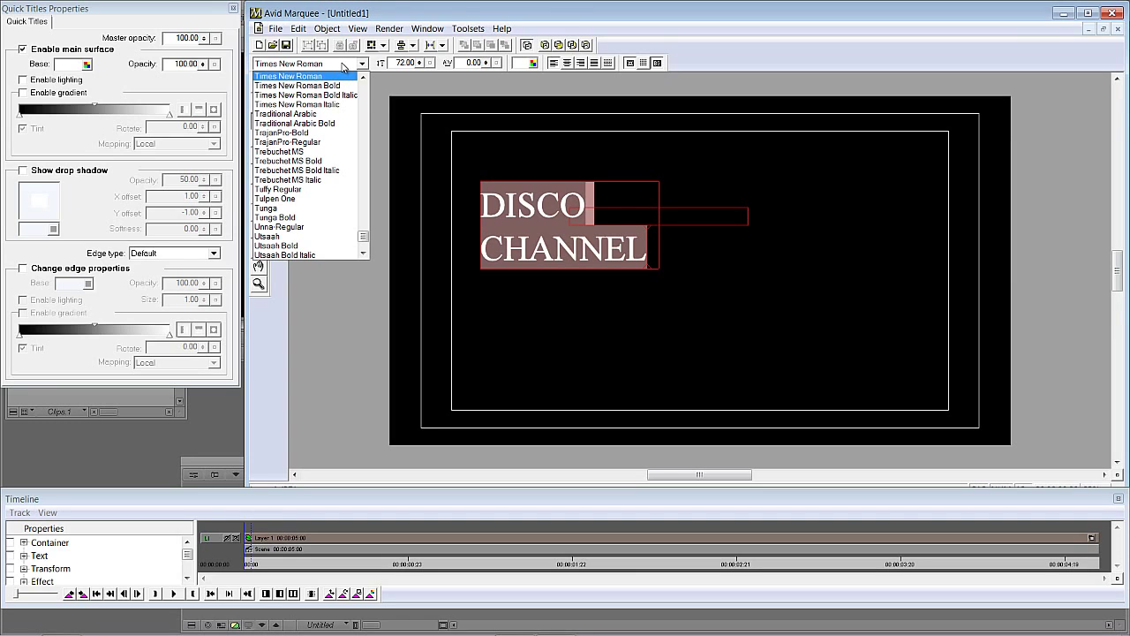
pyautogui.write('Gill Sans')
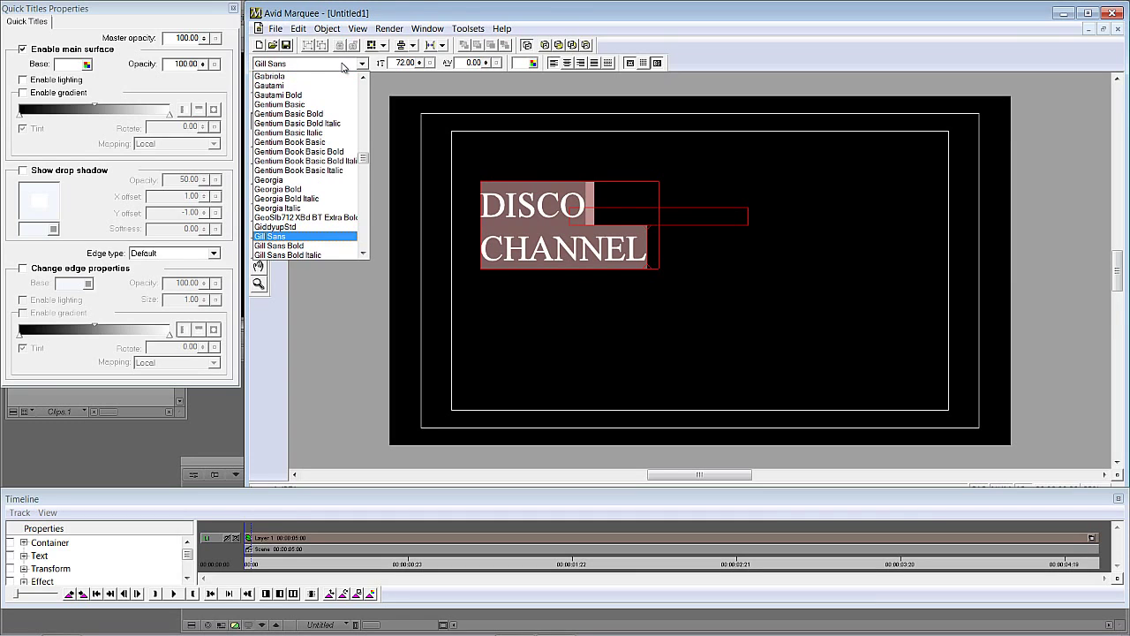
pyautogui.press('Return')
pyautogui.click(433, 144)
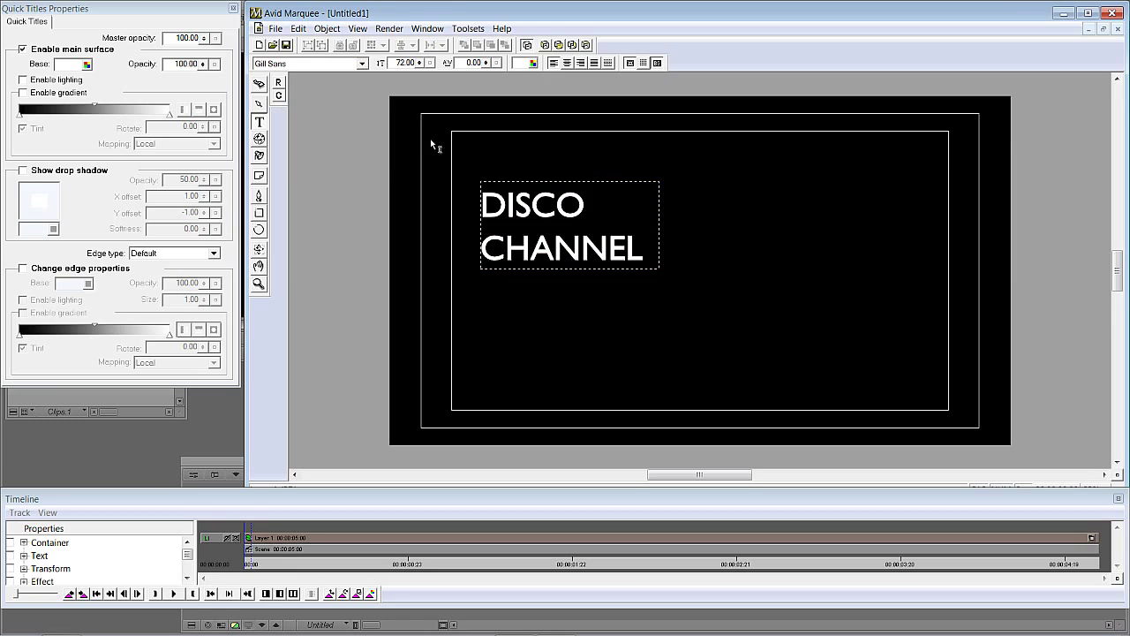
# Widen the text box across the safe-title area and enlarge DISCO to 324 pt
pyautogui.click(258, 84)
pyautogui.moveTo(482, 224); pyautogui.dragTo(467, 230)
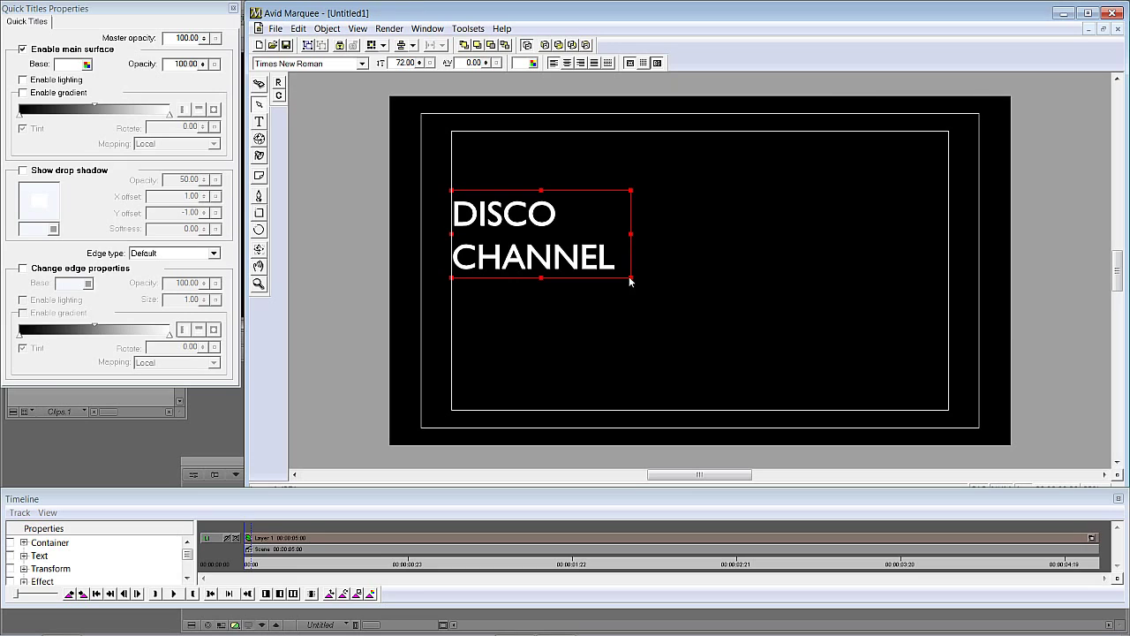
pyautogui.moveTo(631, 279); pyautogui.dragTo(948, 381)
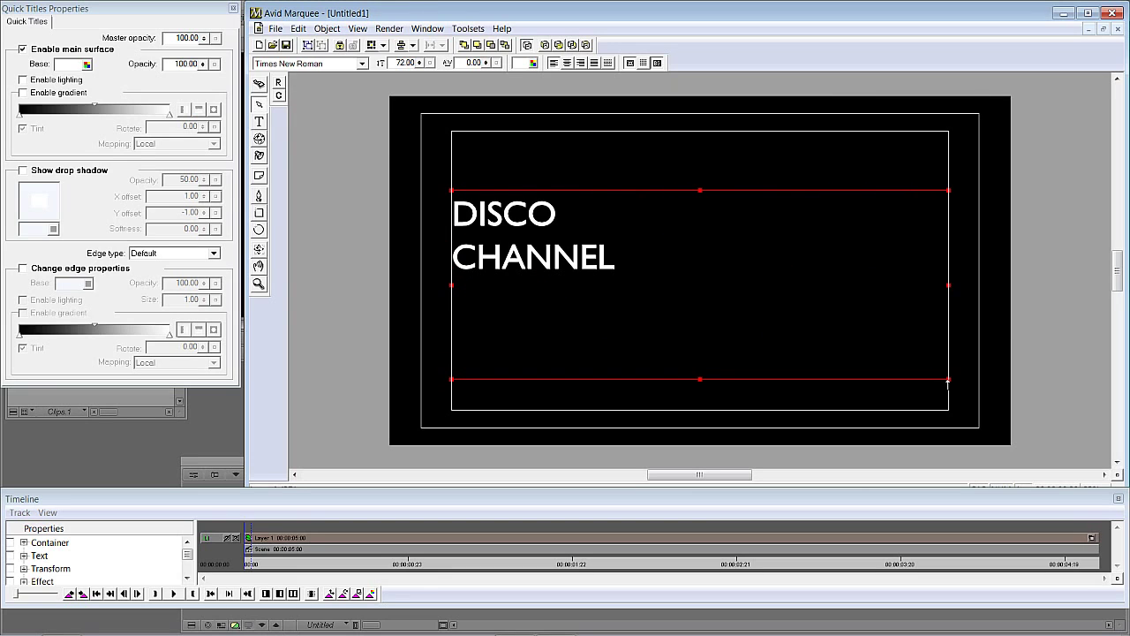
pyautogui.doubleClick(663, 211)
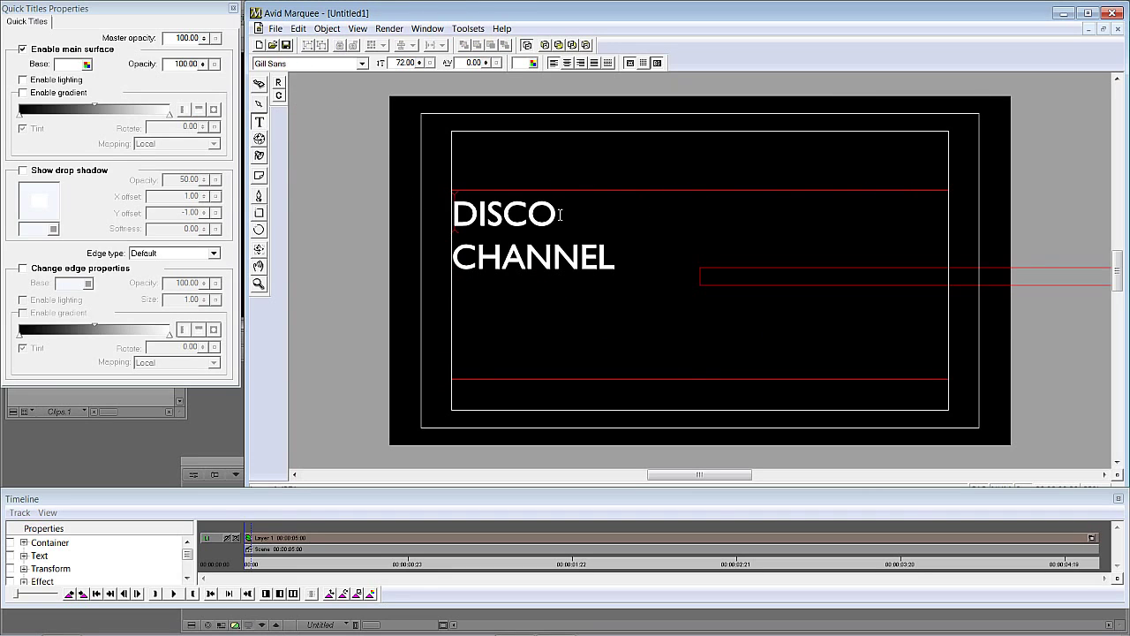
pyautogui.moveTo(560, 214); pyautogui.dragTo(450, 214)
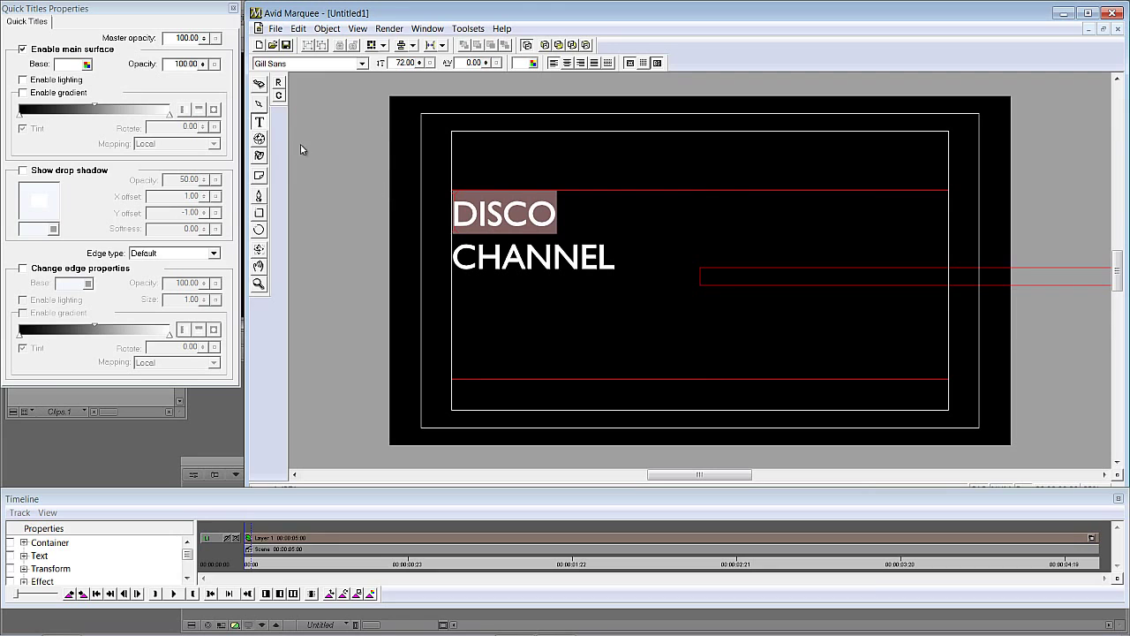
pyautogui.moveTo(419, 58); pyautogui.dragTo(419, 53)
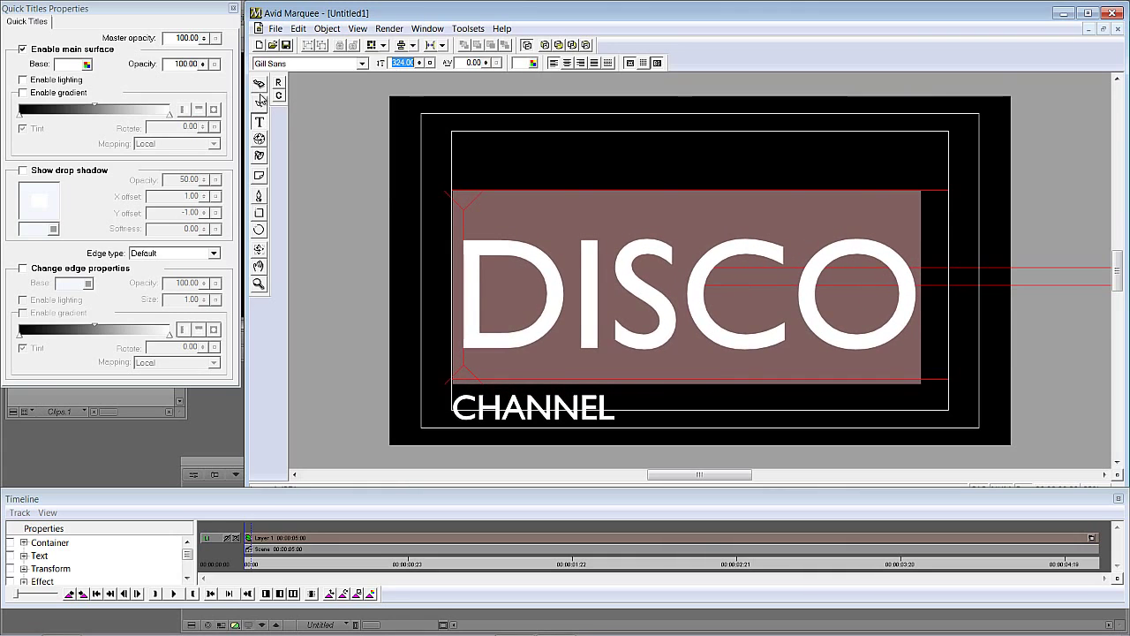
pyautogui.click(261, 103)
pyautogui.click(508, 242)
# Move CHANNEL up under DISCO and spread its letters wider apart
pyautogui.click(259, 121)
pyautogui.click(501, 357)
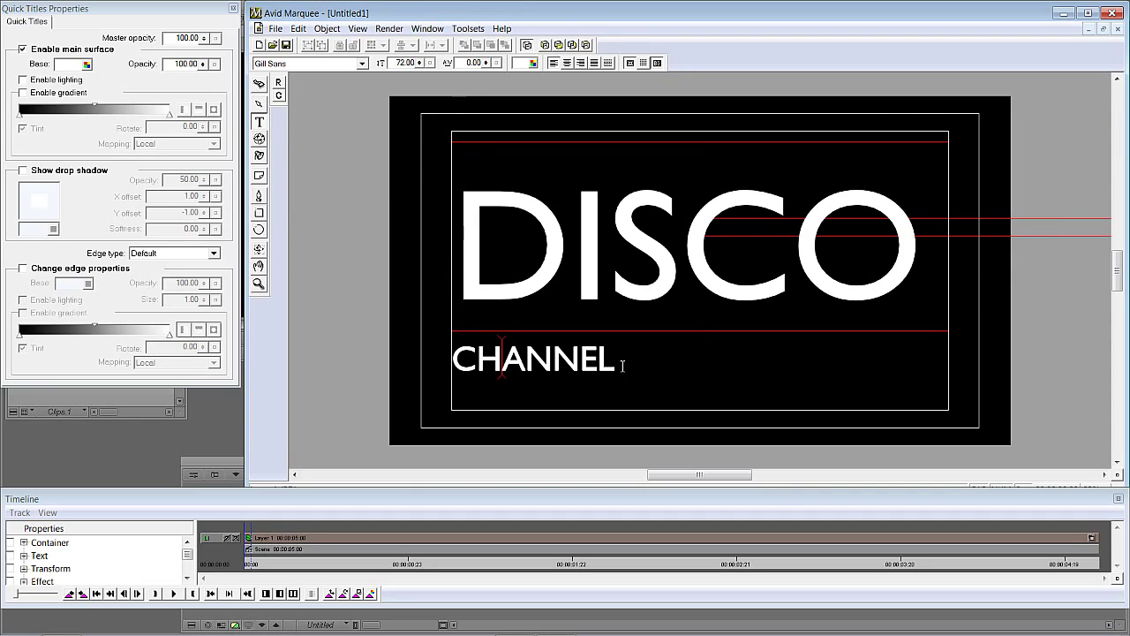
pyautogui.moveTo(599, 362); pyautogui.dragTo(477, 362)
pyautogui.moveTo(622, 369); pyautogui.dragTo(441, 367)
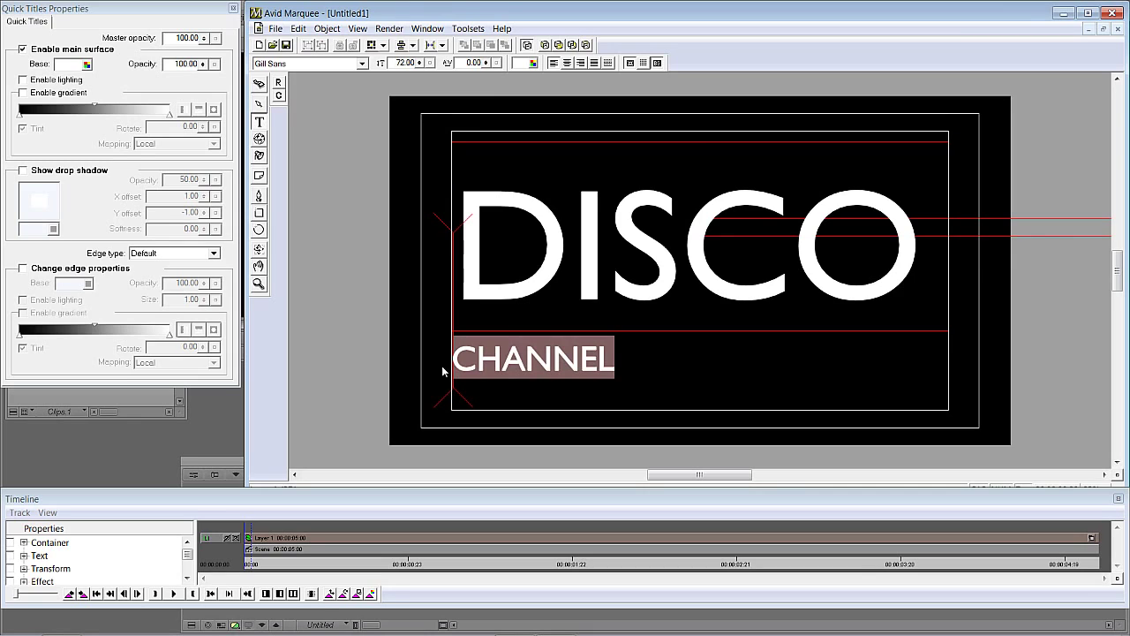
pyautogui.hotkey('alt', 'Up')
pyautogui.hotkey('alt', 'Up')
pyautogui.hotkey('alt', 'Up')
pyautogui.hotkey('alt', 'Up')
pyautogui.hotkey('alt', 'Up')
pyautogui.hotkey('alt', 'Up')
pyautogui.hotkey('alt', 'Up')
pyautogui.hotkey('alt', 'Up')
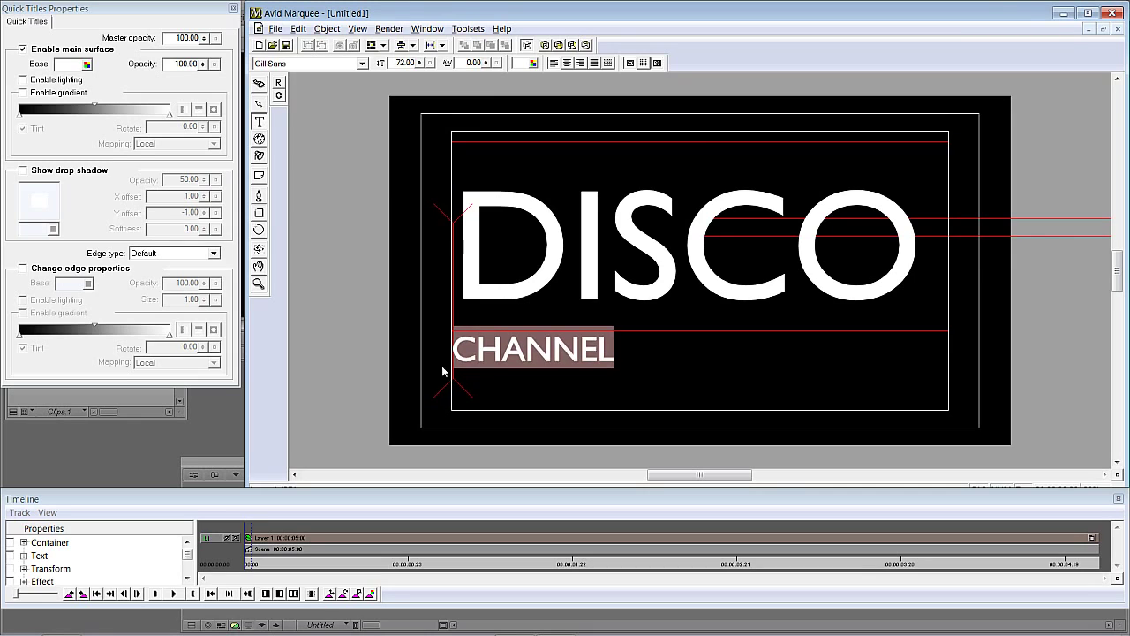
pyautogui.hotkey('alt', 'Up')
pyautogui.hotkey('alt', 'Up')
pyautogui.hotkey('alt', 'Up')
pyautogui.hotkey('alt', 'Up')
pyautogui.hotkey('alt', 'Up')
pyautogui.hotkey('alt', 'Up')
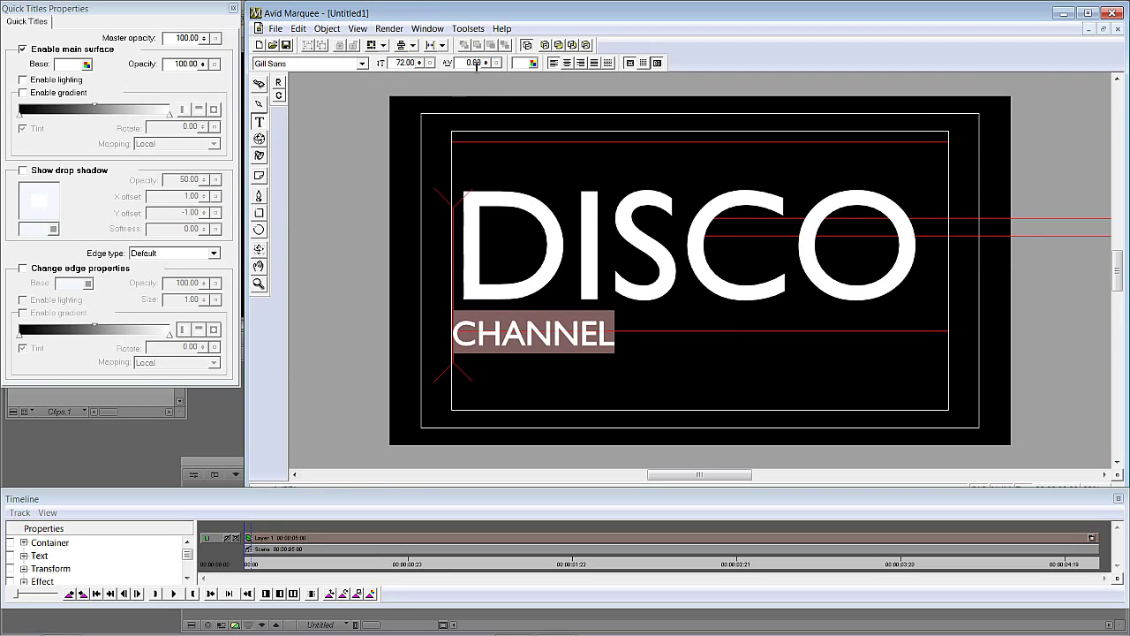
pyautogui.moveTo(482, 64); pyautogui.dragTo(486, 38)
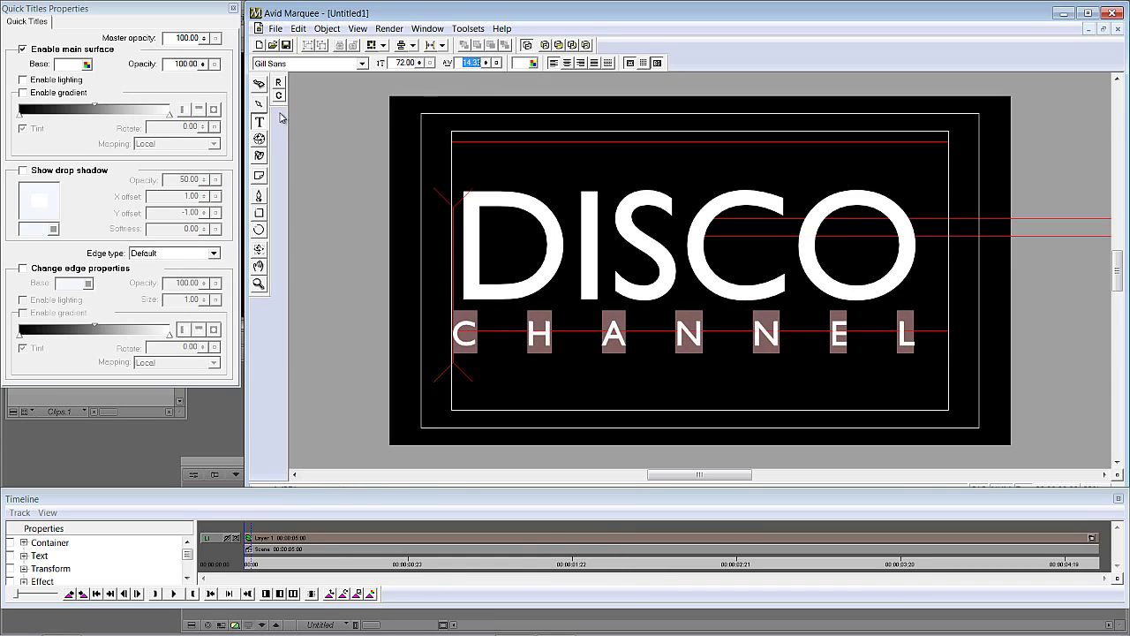
# Extend the text box below CHANNEL and delete the O so it reads DISC
pyautogui.click(258, 103)
pyautogui.click(528, 274)
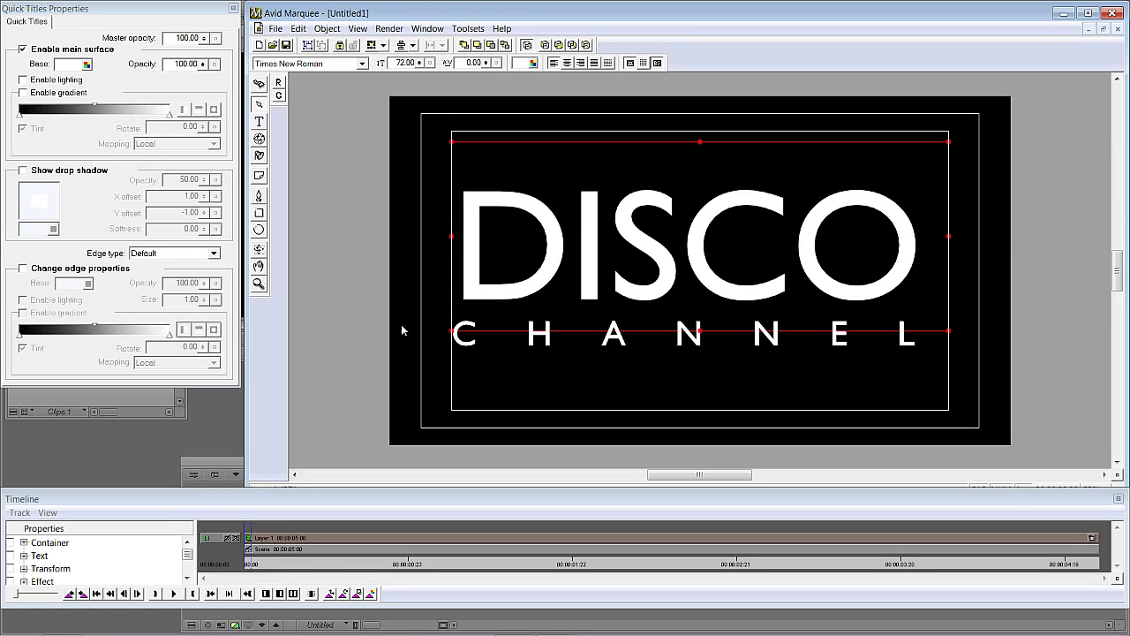
pyautogui.moveTo(698, 332); pyautogui.dragTo(702, 386)
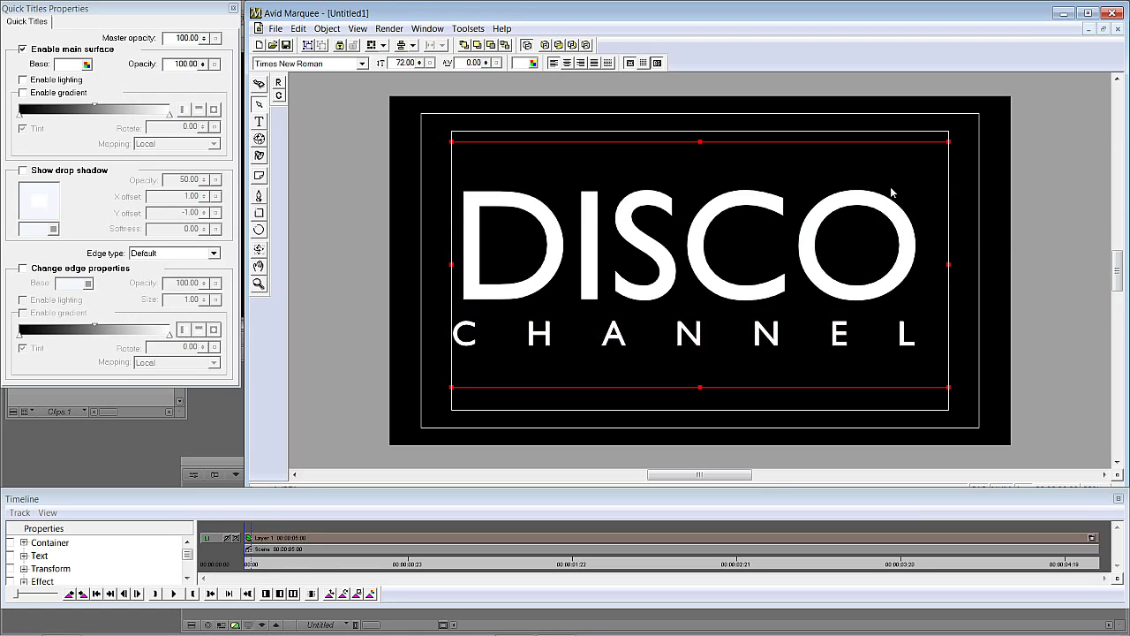
pyautogui.click(259, 122)
pyautogui.moveTo(792, 234); pyautogui.dragTo(925, 250)
pyautogui.press('Delete')
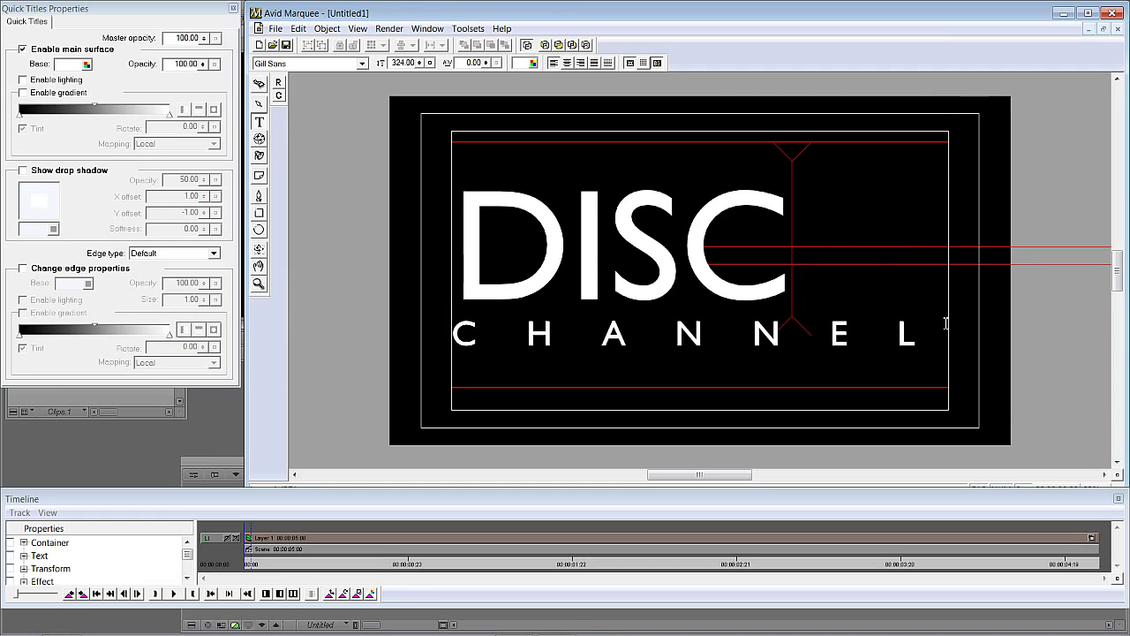
pyautogui.click(260, 103)
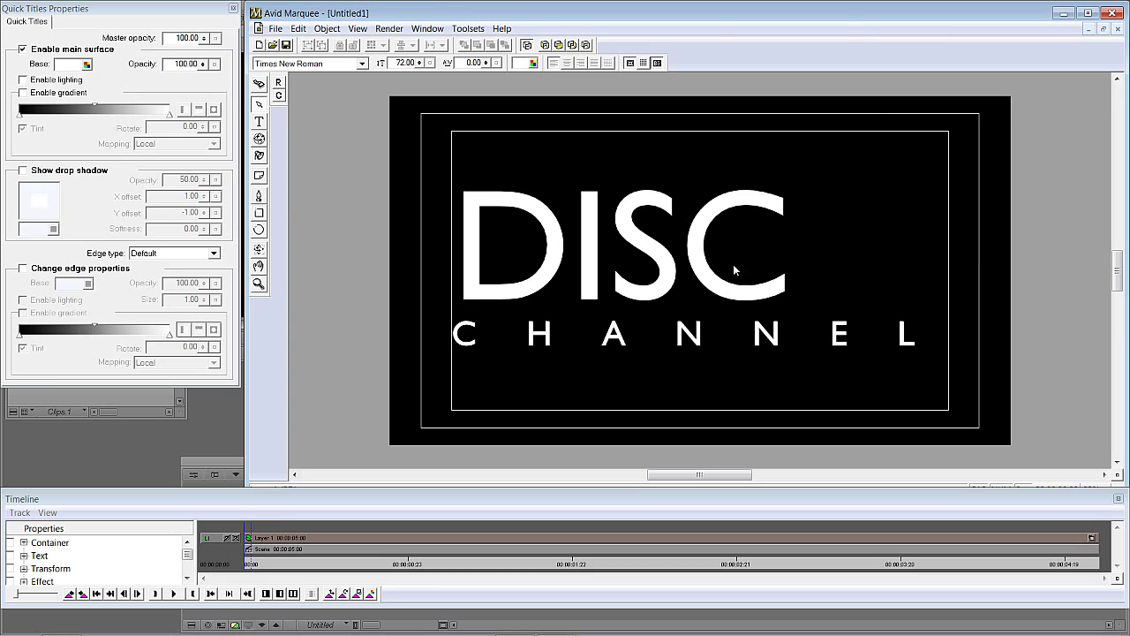
# Import the earth texture image and rescale the world map to nearly fill the frame
pyautogui.click(275, 28)
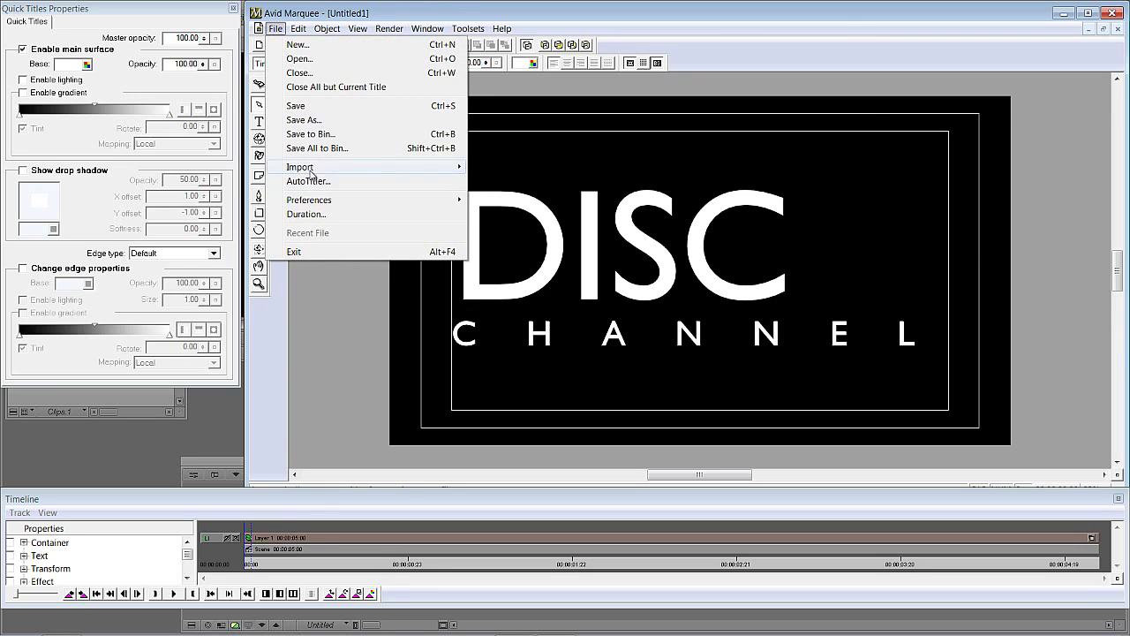
pyautogui.moveTo(314, 170)
pyautogui.click(499, 168)
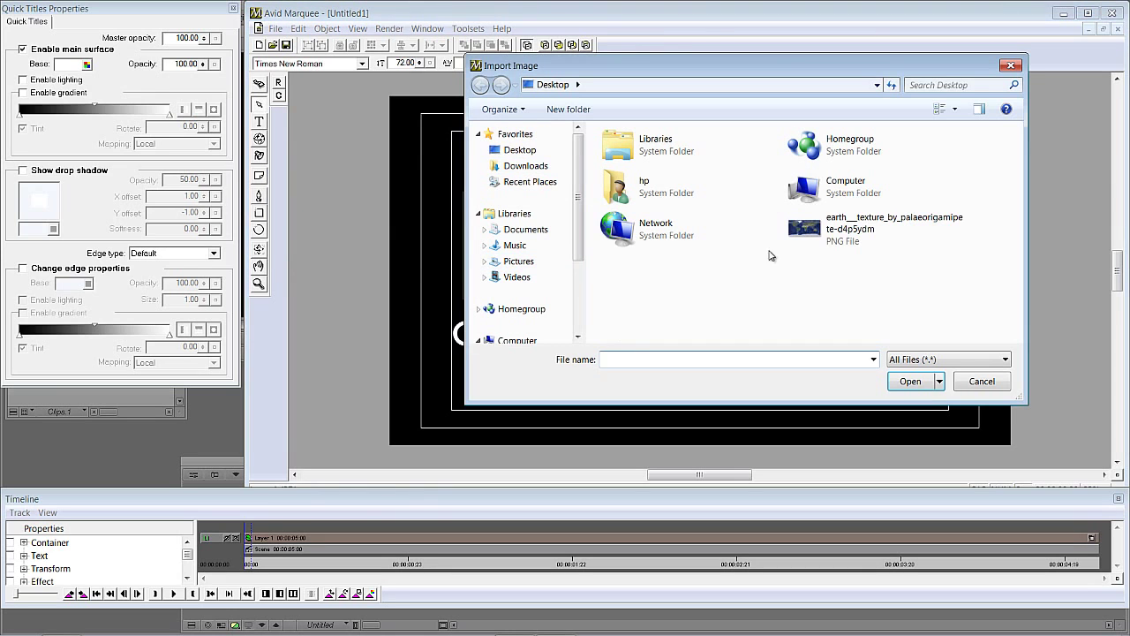
pyautogui.click(805, 228)
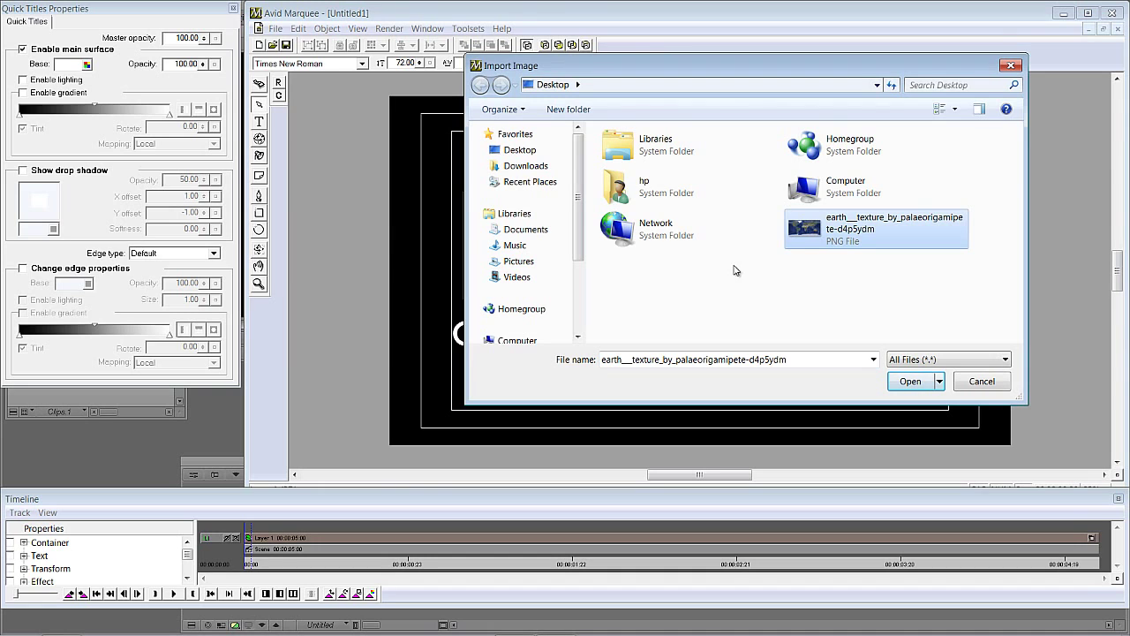
pyautogui.click(912, 381)
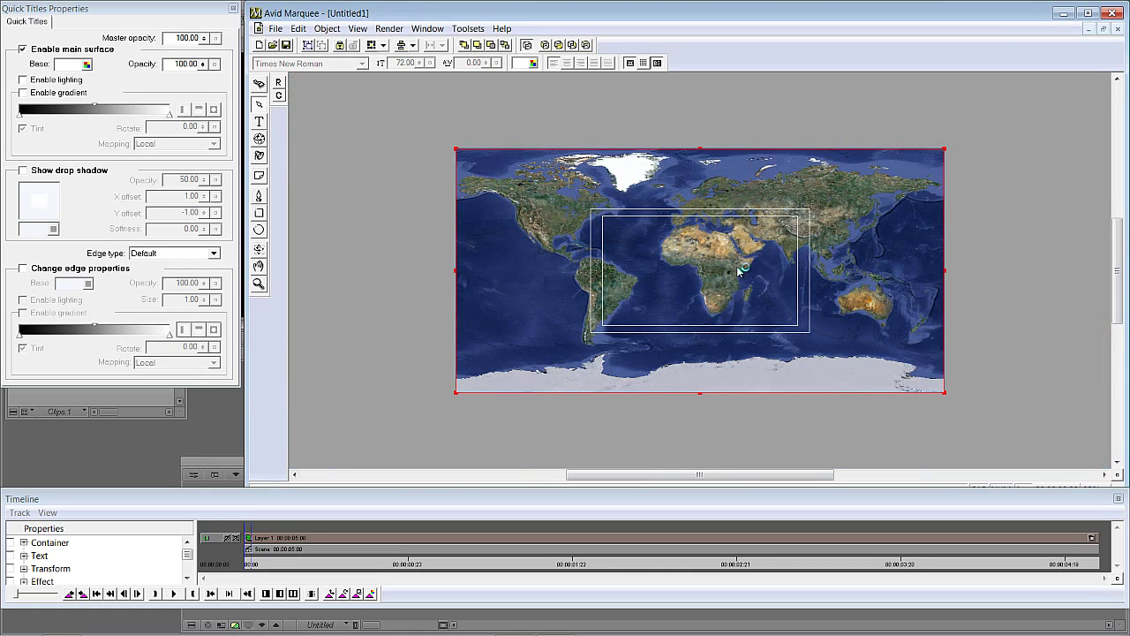
pyautogui.moveTo(581, 236); pyautogui.dragTo(534, 219)
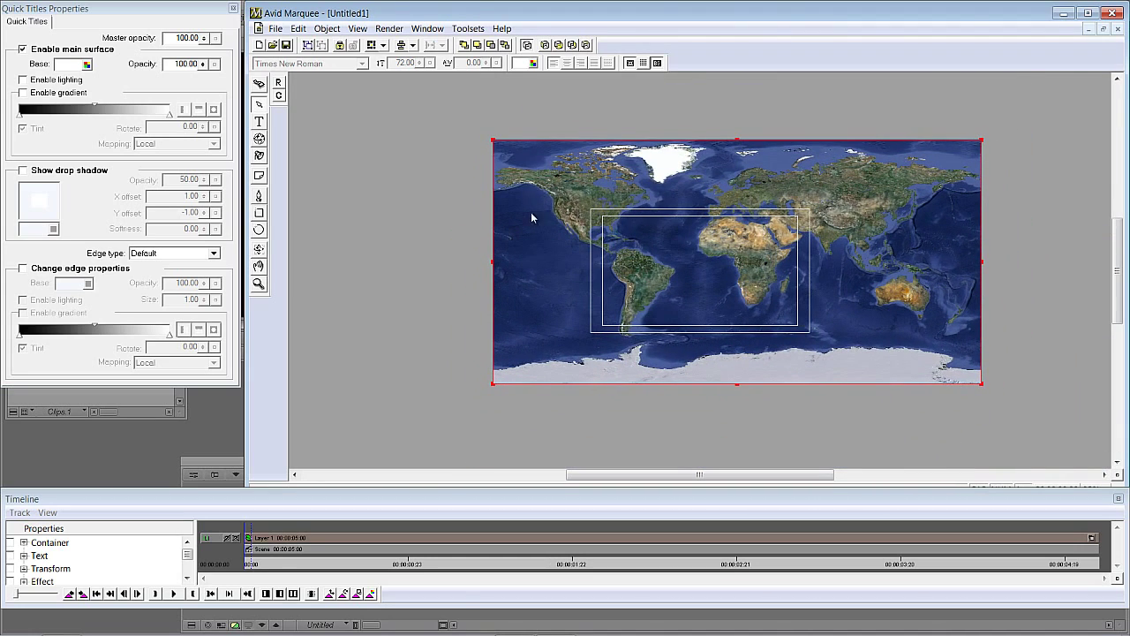
pyautogui.moveTo(493, 144); pyautogui.dragTo(482, 215)
pyautogui.click(328, 30)
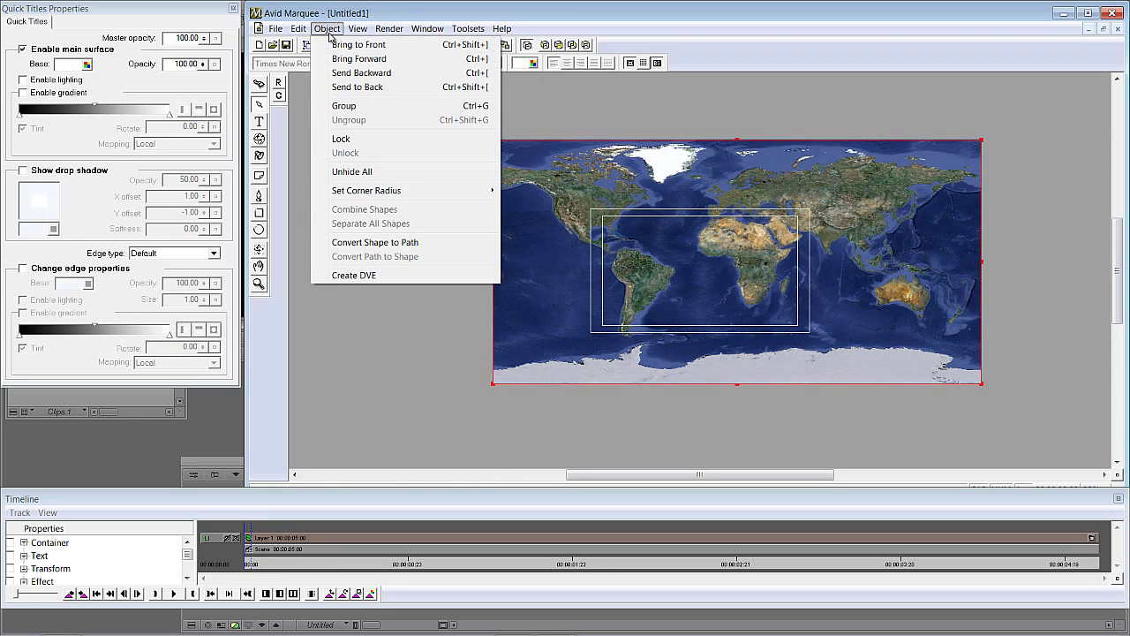
# Convert the world map into a DVE object and shift it to reveal the title
pyautogui.click(396, 275)
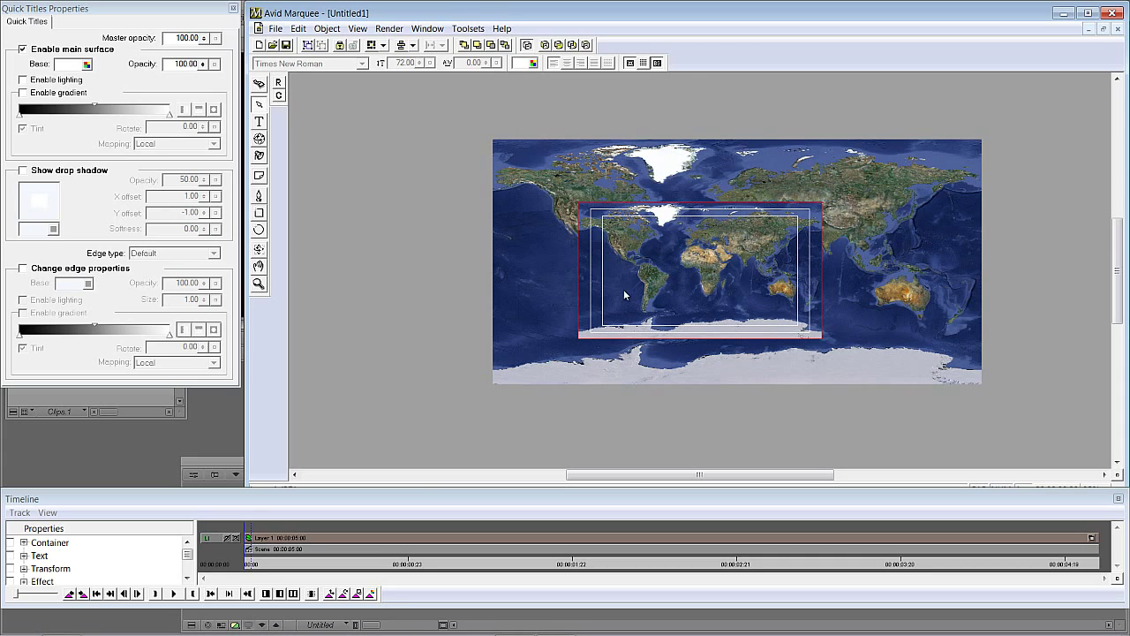
pyautogui.click(554, 186)
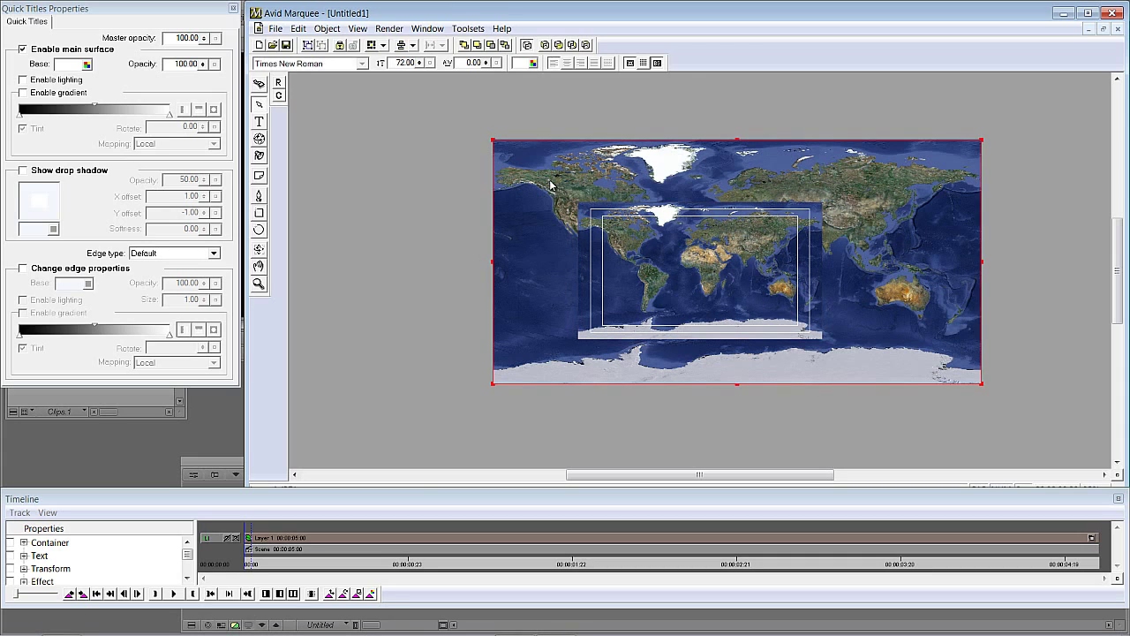
pyautogui.click(617, 239)
pyautogui.hotkey('ctrl', '=')
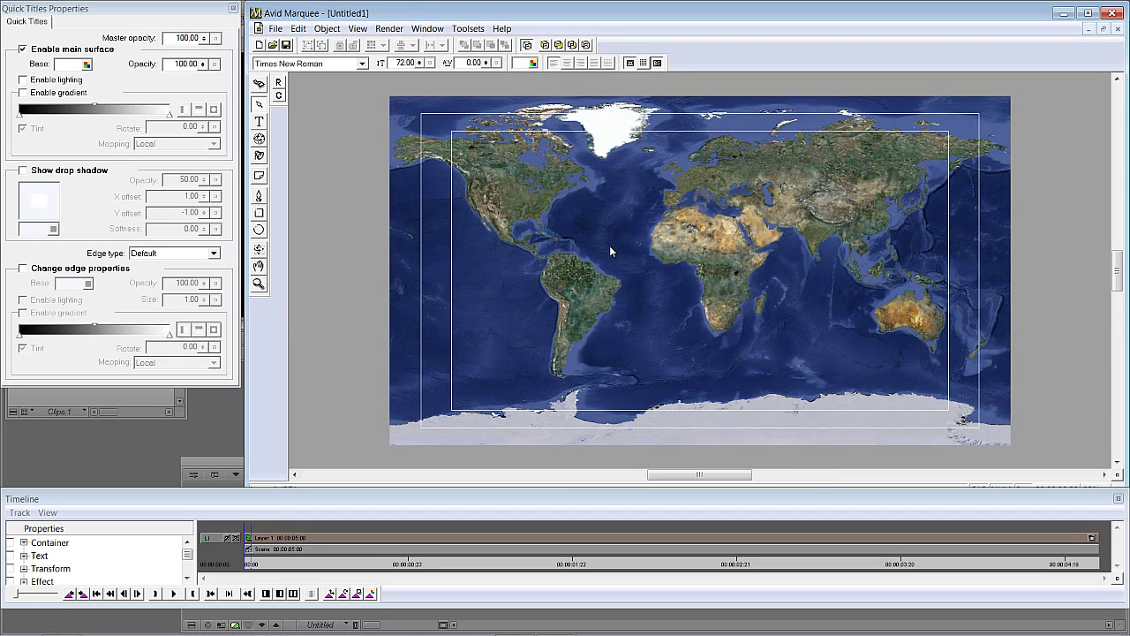
pyautogui.moveTo(610, 239); pyautogui.dragTo(534, 254)
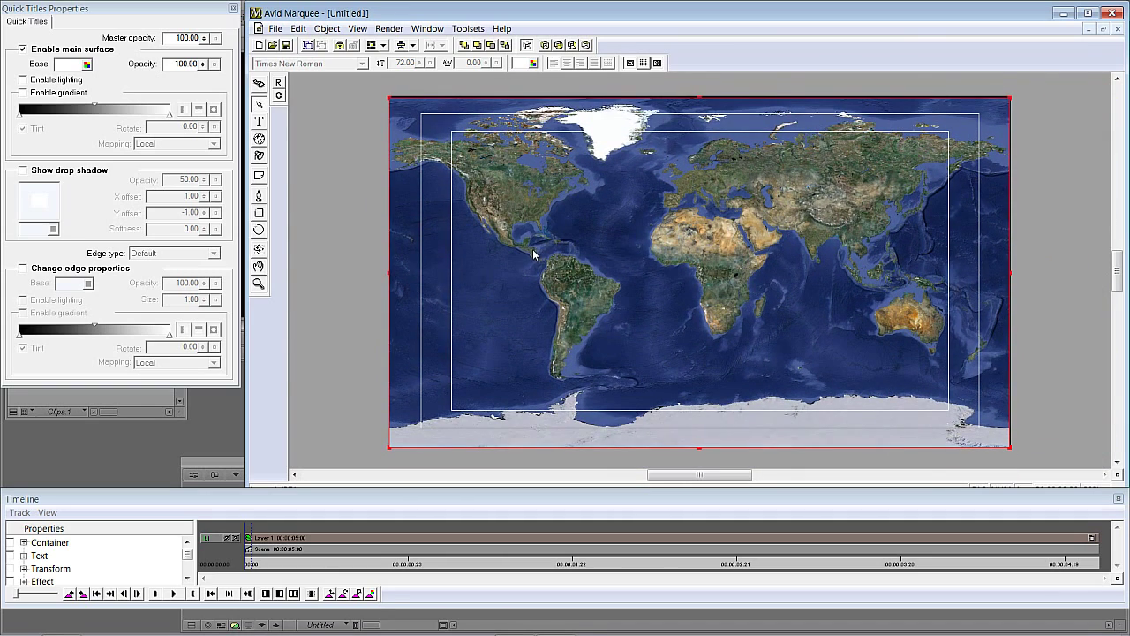
# Apply the Sphere DVE effect to wrap the map into a globe
pyautogui.click(418, 30)
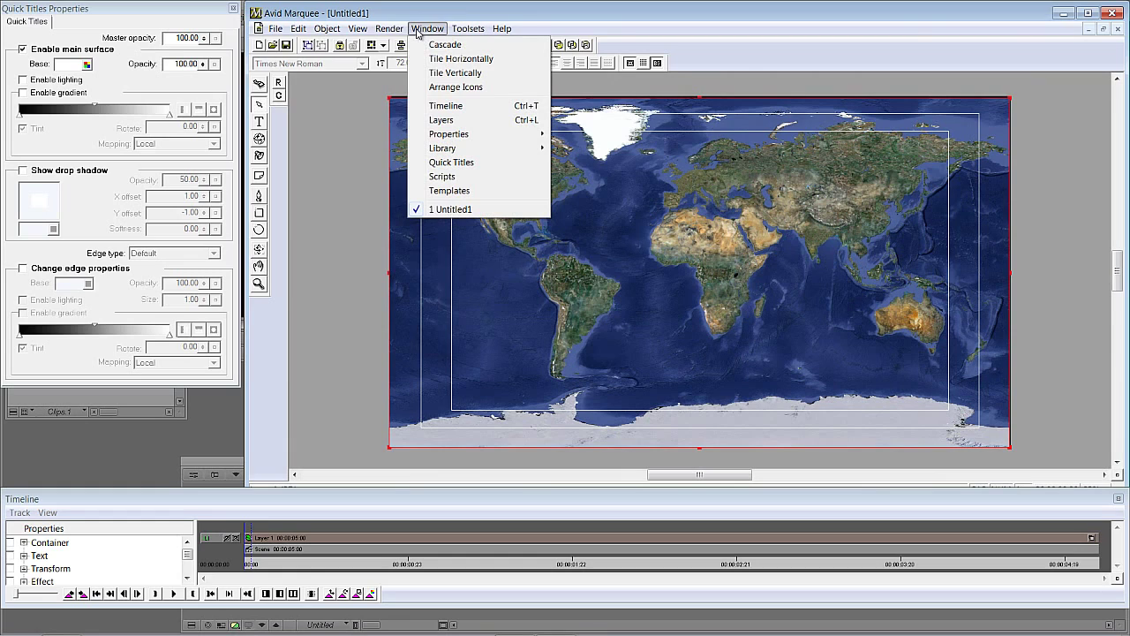
pyautogui.moveTo(450, 134)
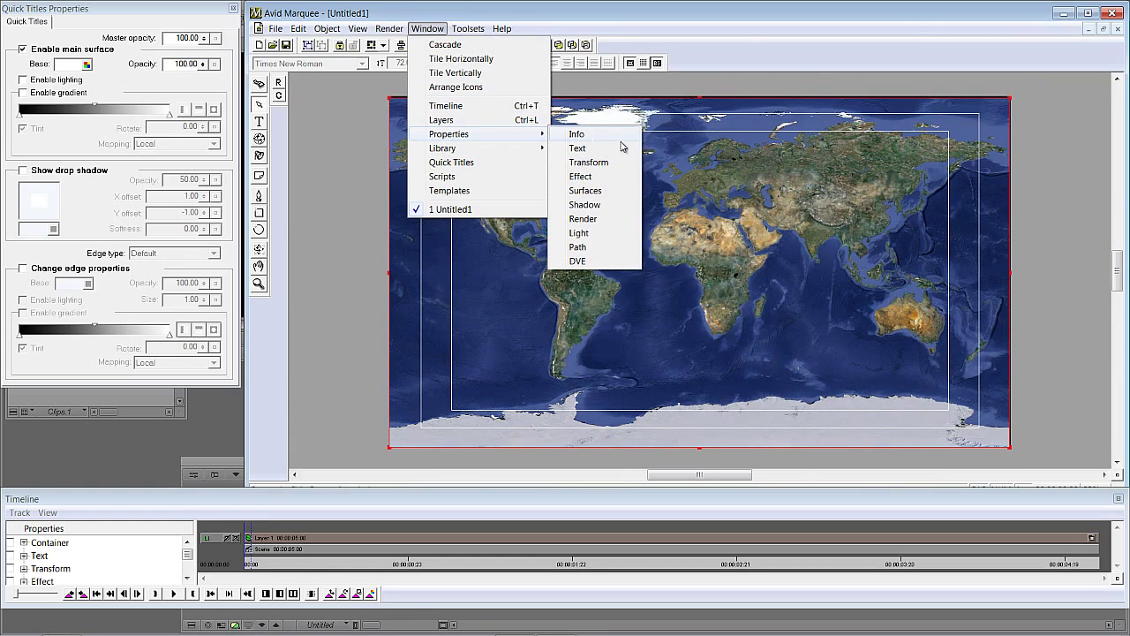
pyautogui.click(602, 262)
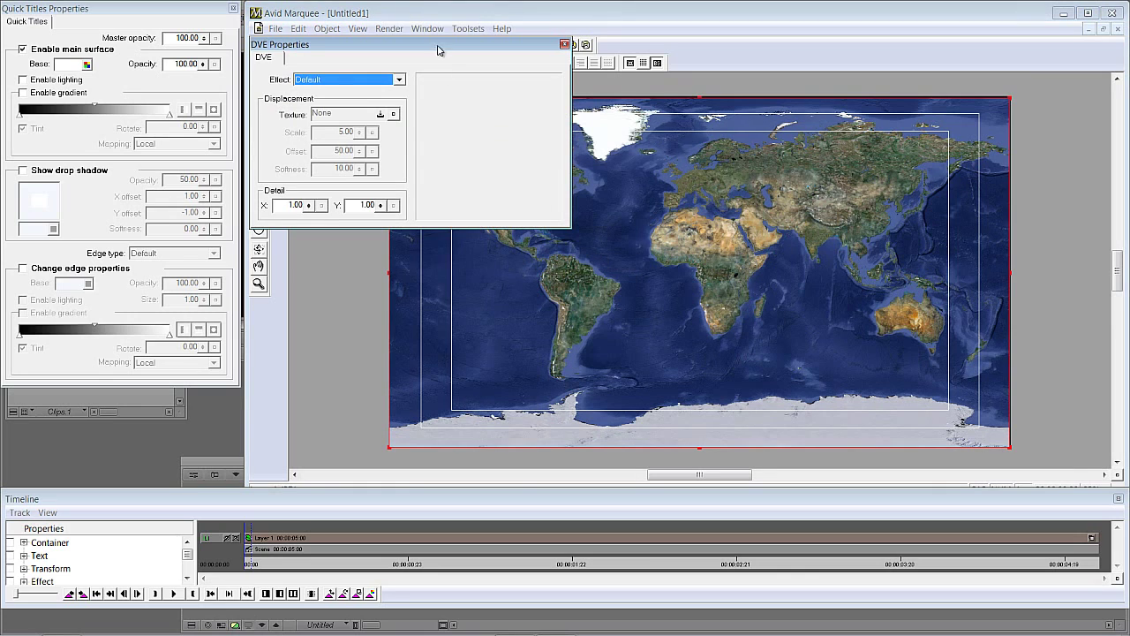
pyautogui.moveTo(438, 50); pyautogui.dragTo(319, 200)
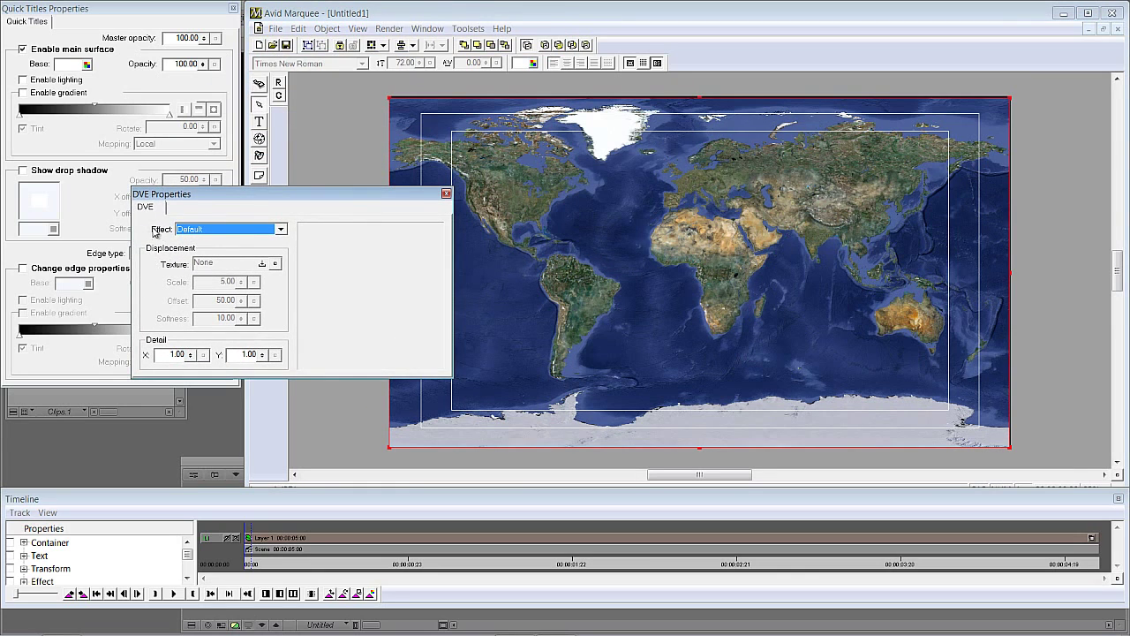
pyautogui.click(279, 230)
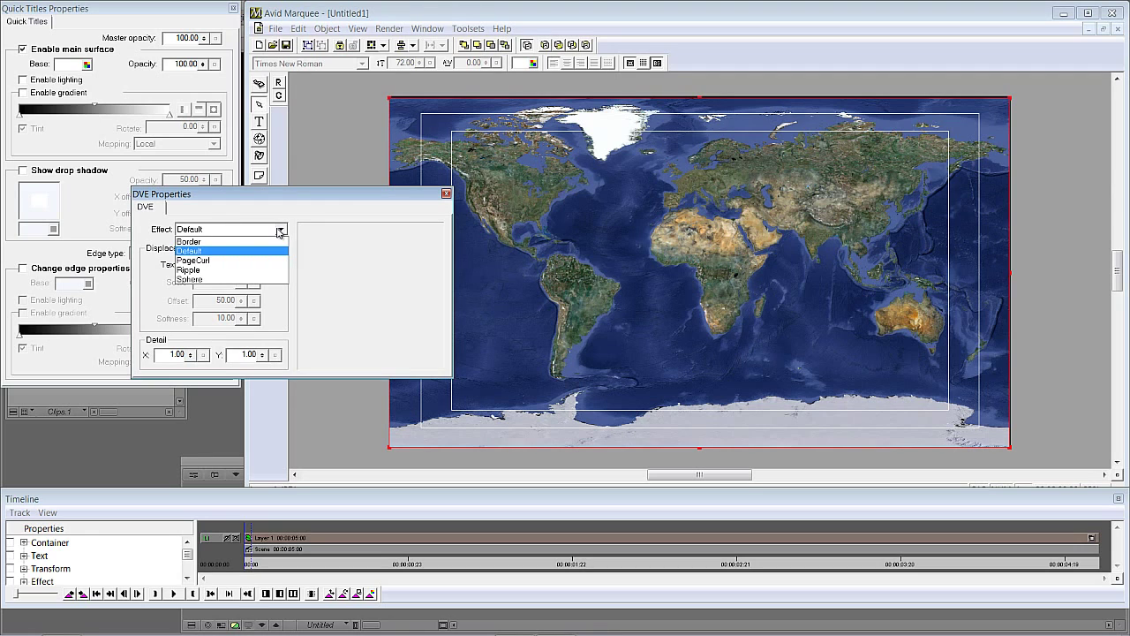
pyautogui.click(236, 280)
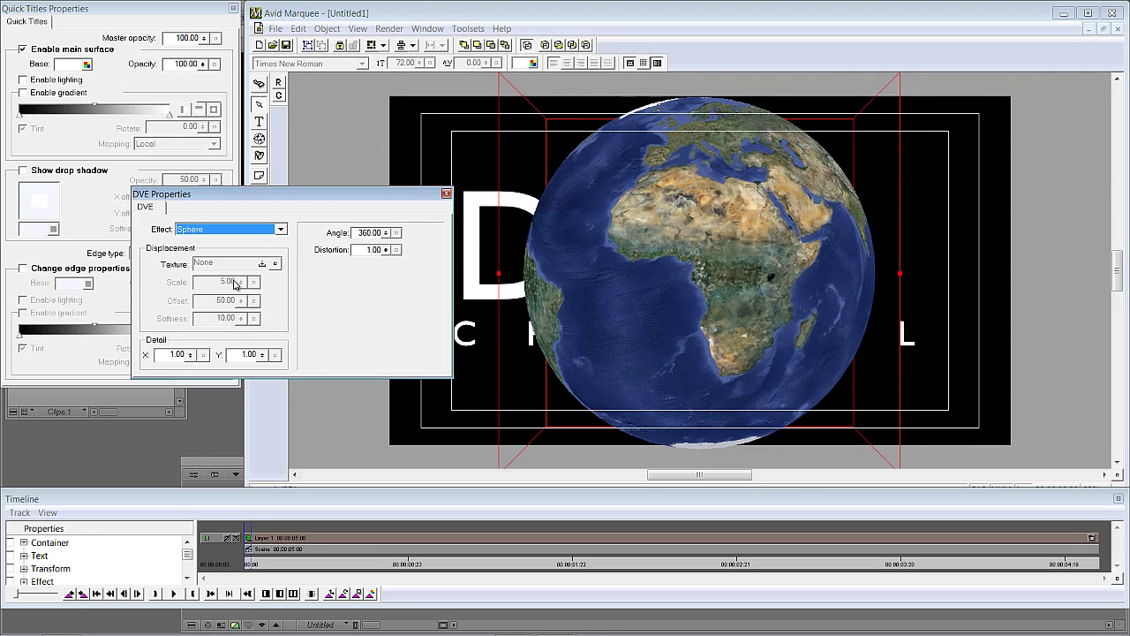
pyautogui.moveTo(651, 279); pyautogui.dragTo(709, 249)
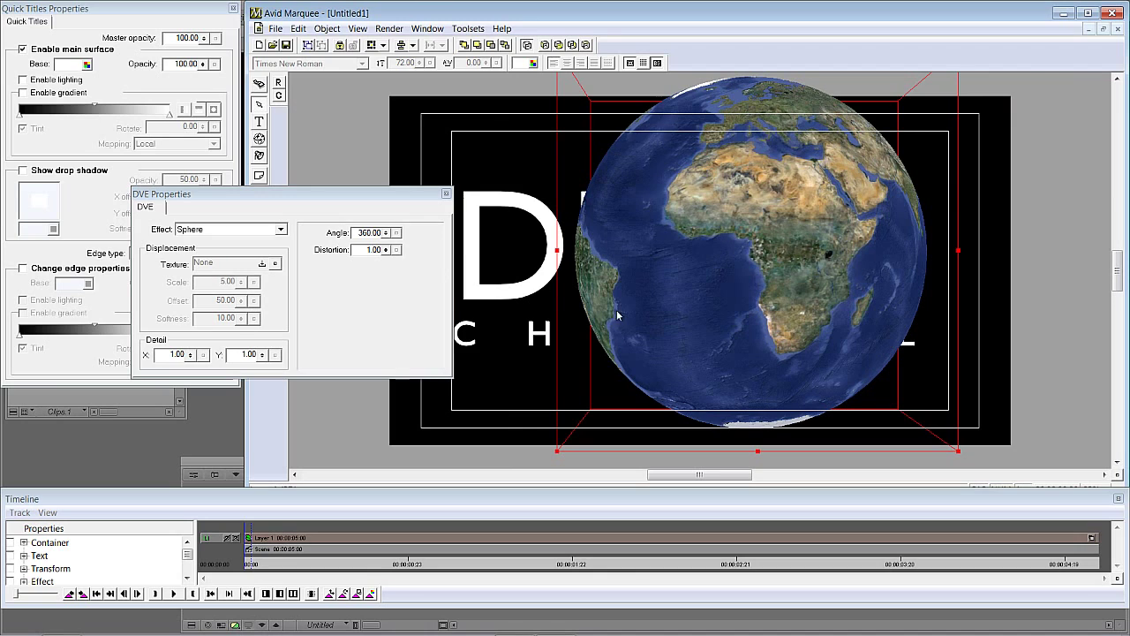
pyautogui.click(446, 195)
# Reset the globe's Y rotation to 0 in Transform properties
pyautogui.click(410, 30)
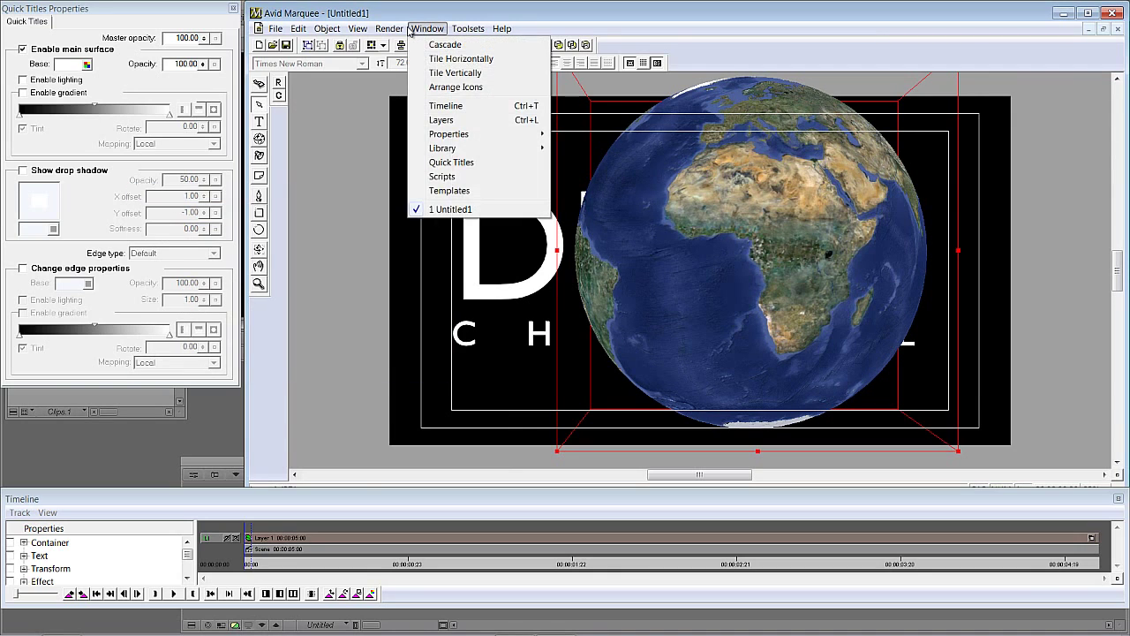
pyautogui.moveTo(454, 135)
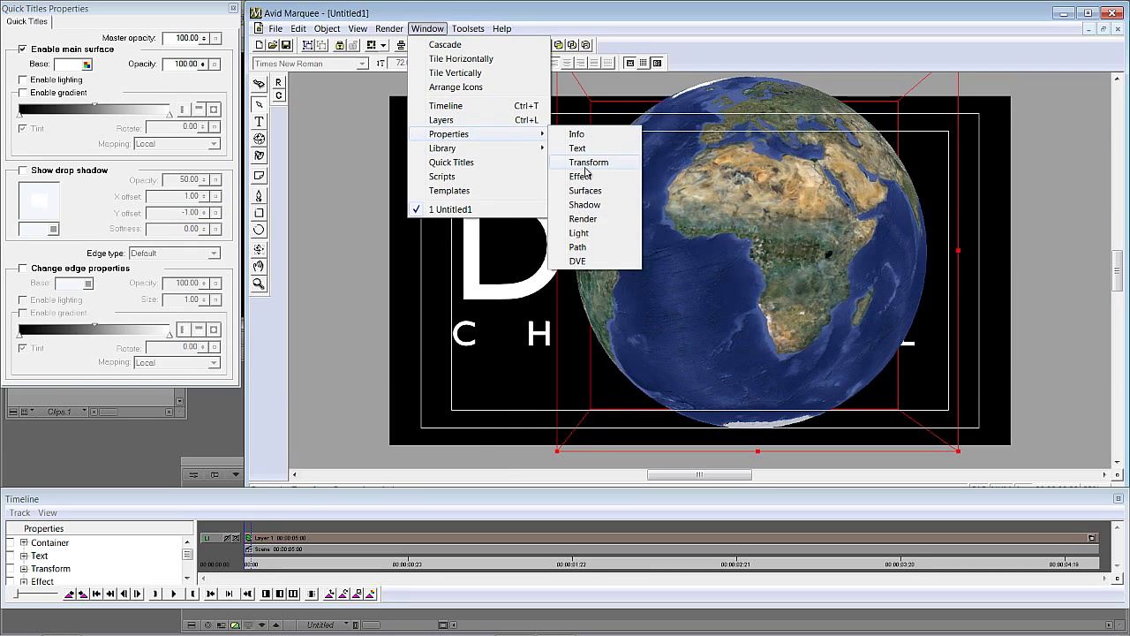
pyautogui.click(586, 162)
pyautogui.moveTo(358, 416); pyautogui.dragTo(383, 389)
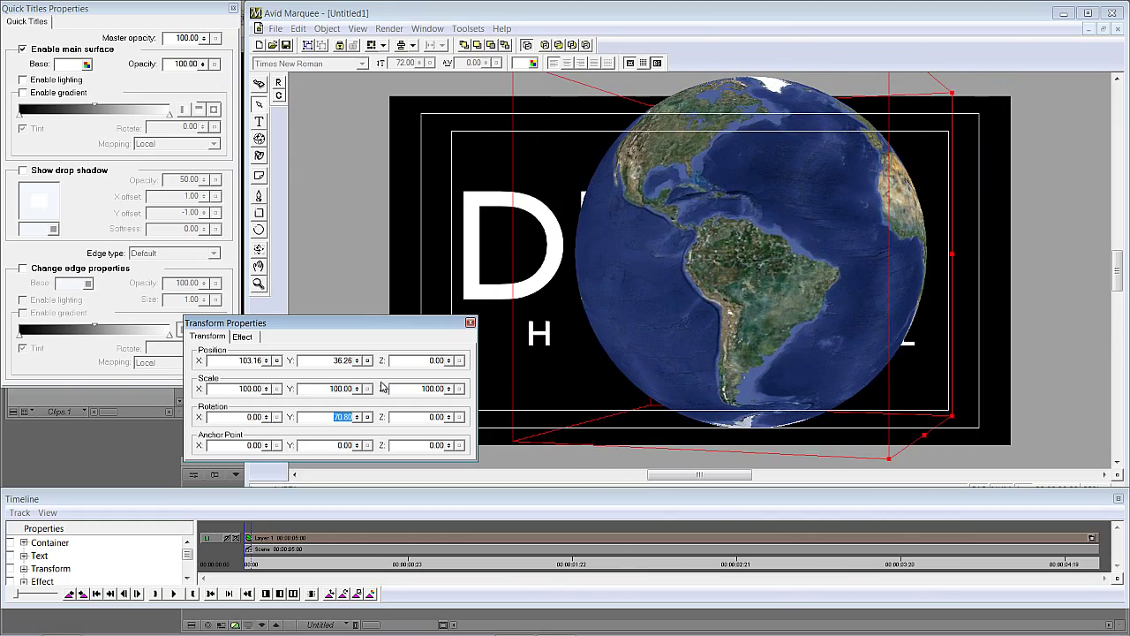
pyautogui.write('0')
pyautogui.press('Return')
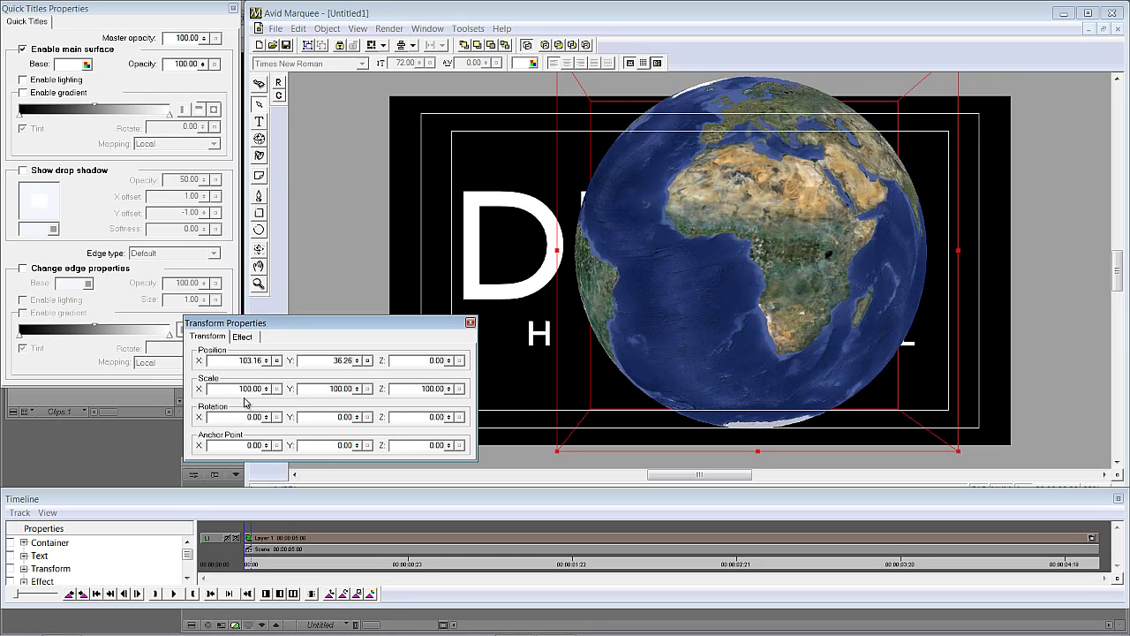
# Scale the globe to 40 on X, Y and Z, keeping Y rotation at 0
pyautogui.moveTo(234, 390); pyautogui.dragTo(282, 393)
pyautogui.write('40')
pyautogui.press('Tab')
pyautogui.write('40')
pyautogui.press('Tab')
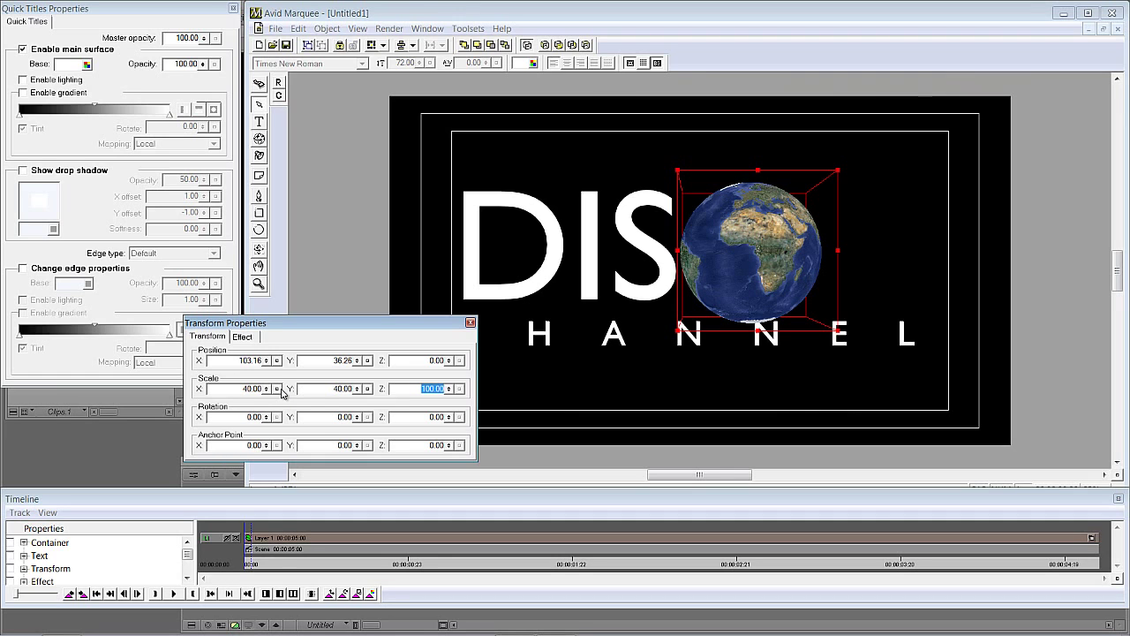
pyautogui.moveTo(356, 418); pyautogui.dragTo(472, 391)
pyautogui.doubleClick(344, 417)
pyautogui.write('0')
pyautogui.press('Return')
pyautogui.write('40')
pyautogui.press('Return')
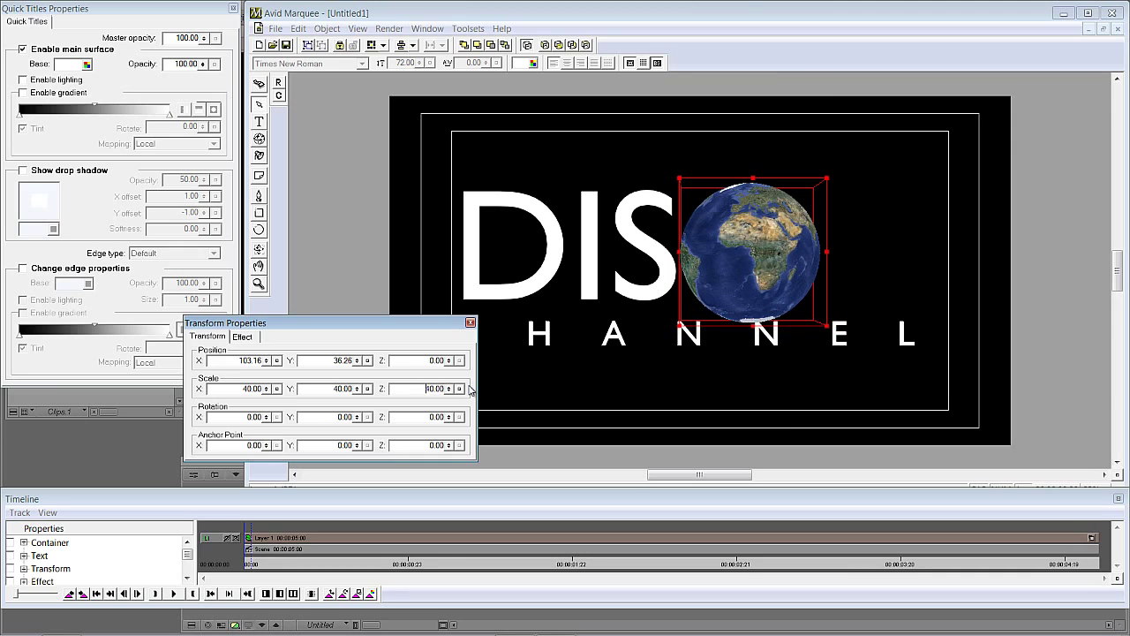
# Place the globe right after DISC so it forms the O
pyautogui.moveTo(752, 262); pyautogui.dragTo(876, 251)
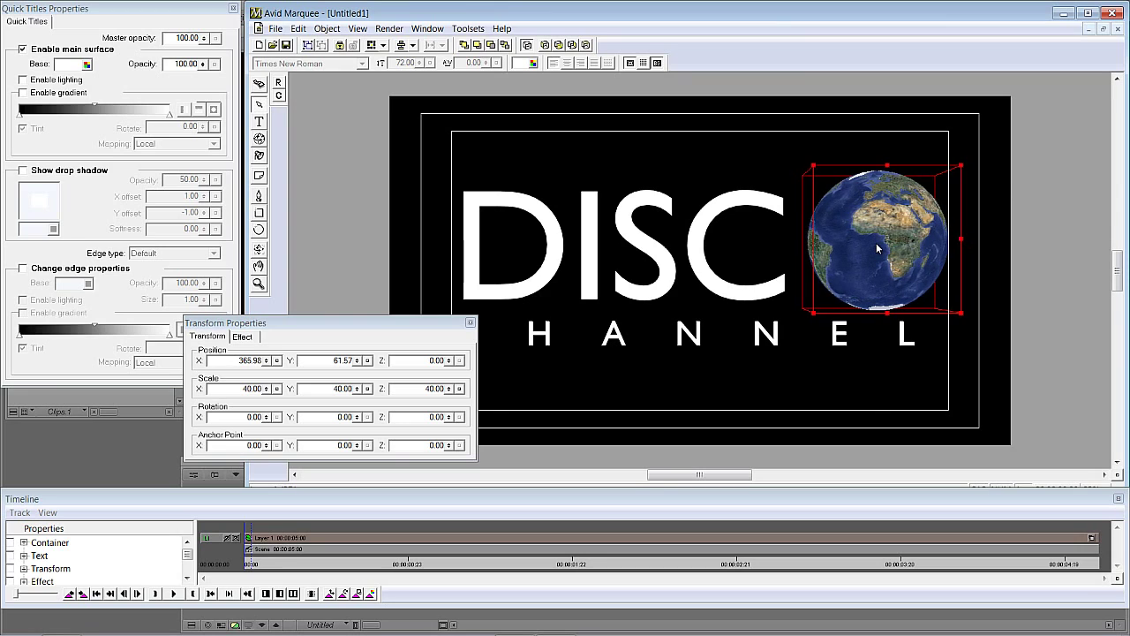
pyautogui.press('Left')
pyautogui.press('Left')
pyautogui.press('Left')
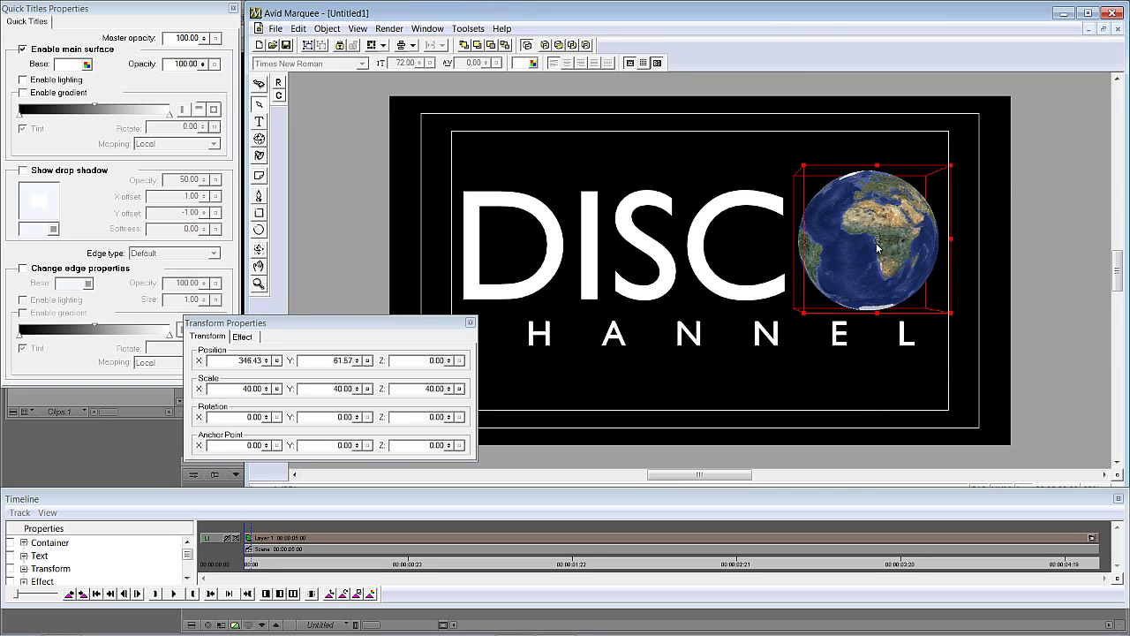
pyautogui.click(470, 322)
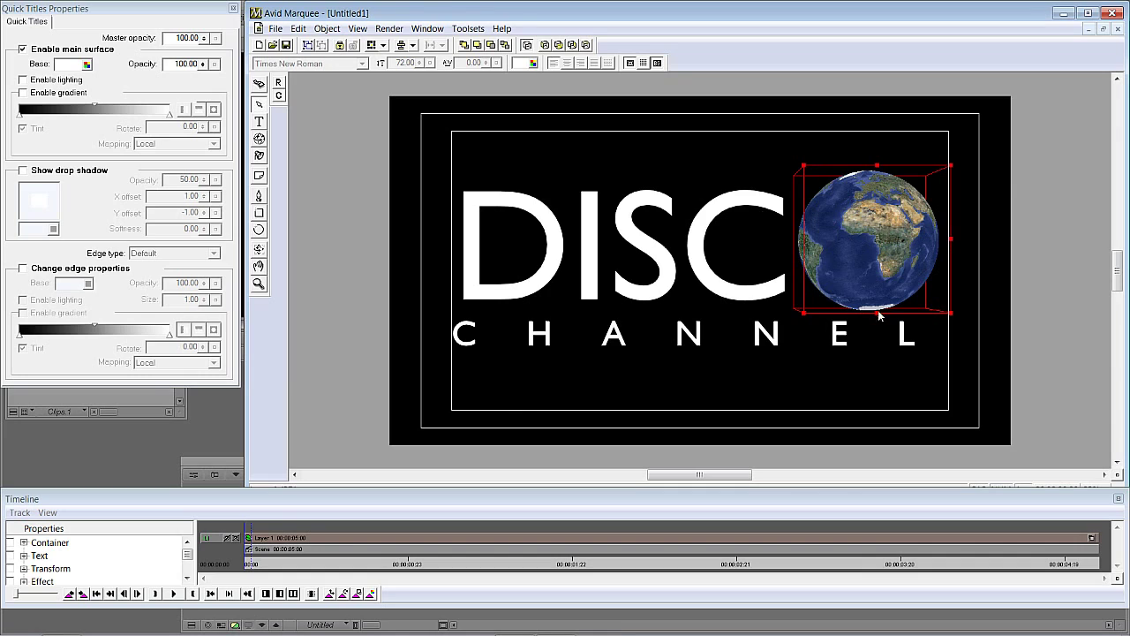
# Give the DISC CHANNEL text an Extrude depth of 40 in Effect properties
pyautogui.click(656, 299)
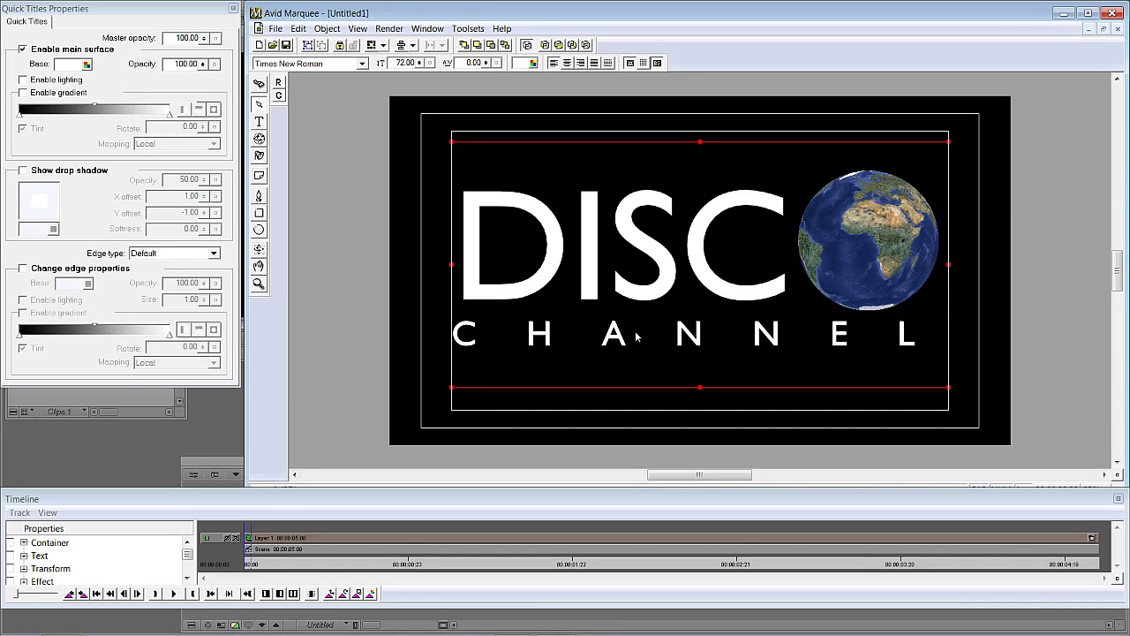
pyautogui.click(428, 28)
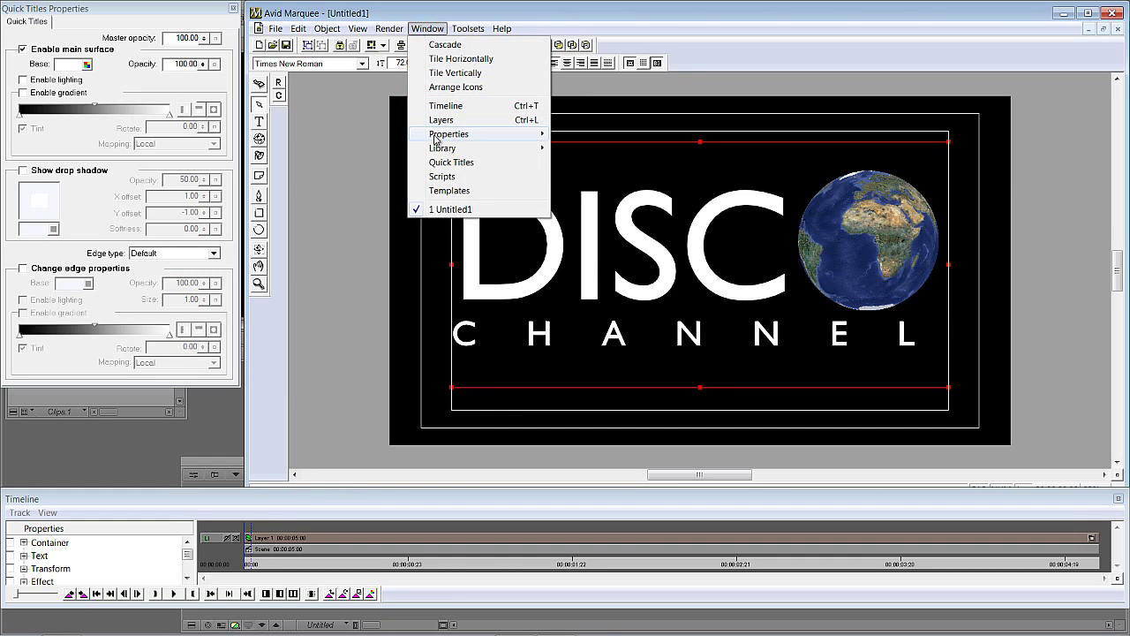
pyautogui.moveTo(439, 135)
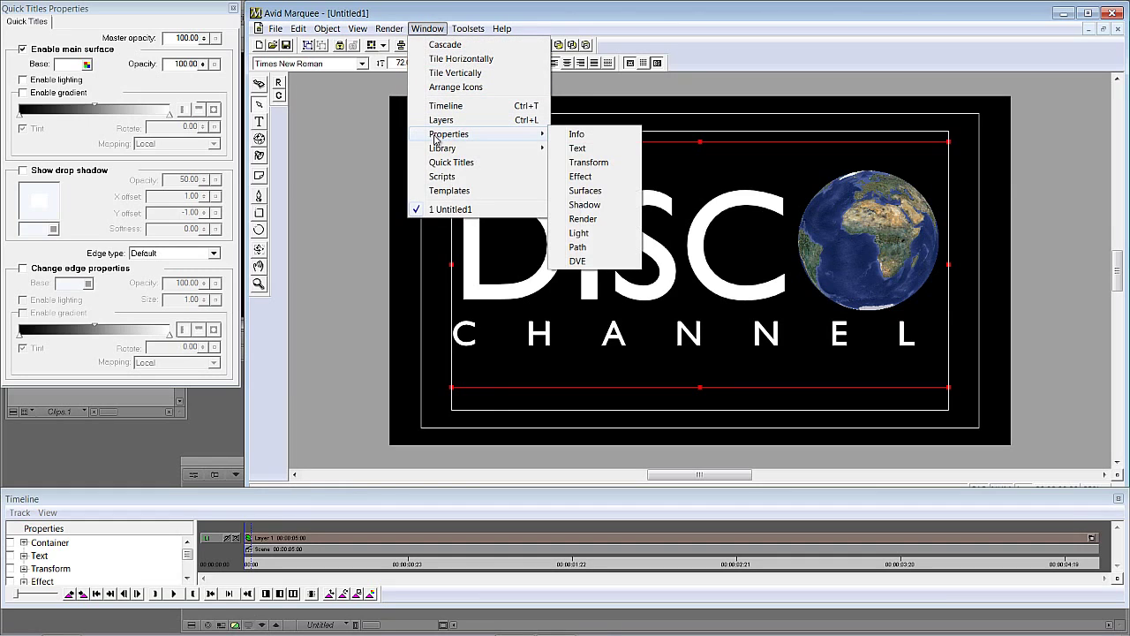
pyautogui.click(604, 178)
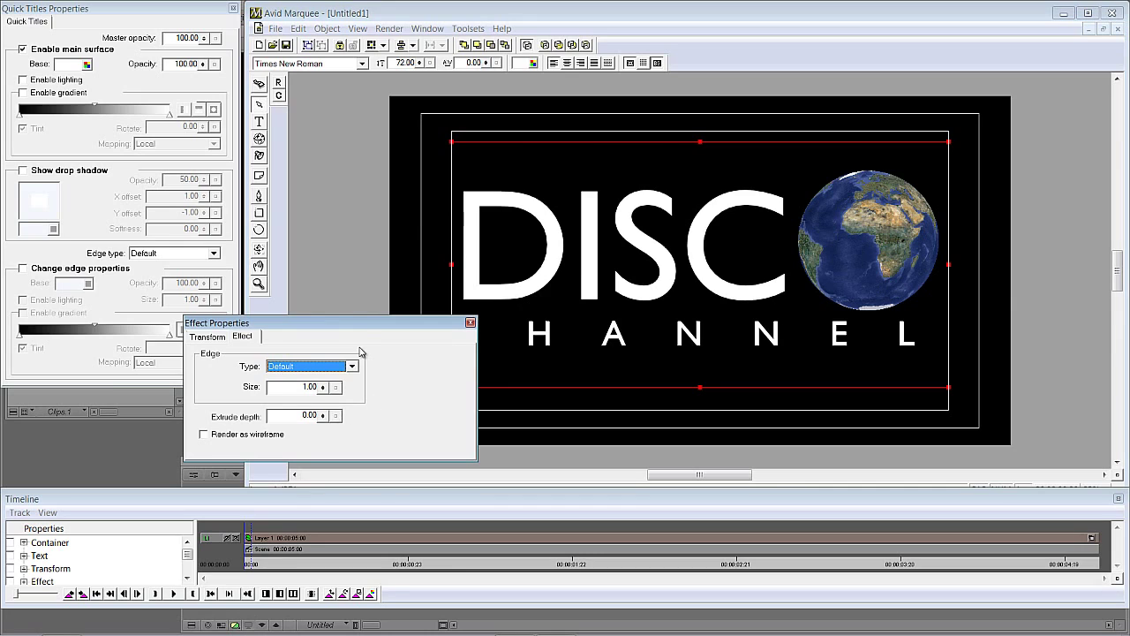
pyautogui.moveTo(365, 325); pyautogui.dragTo(288, 317)
pyautogui.moveTo(246, 412); pyautogui.dragTo(232, 405)
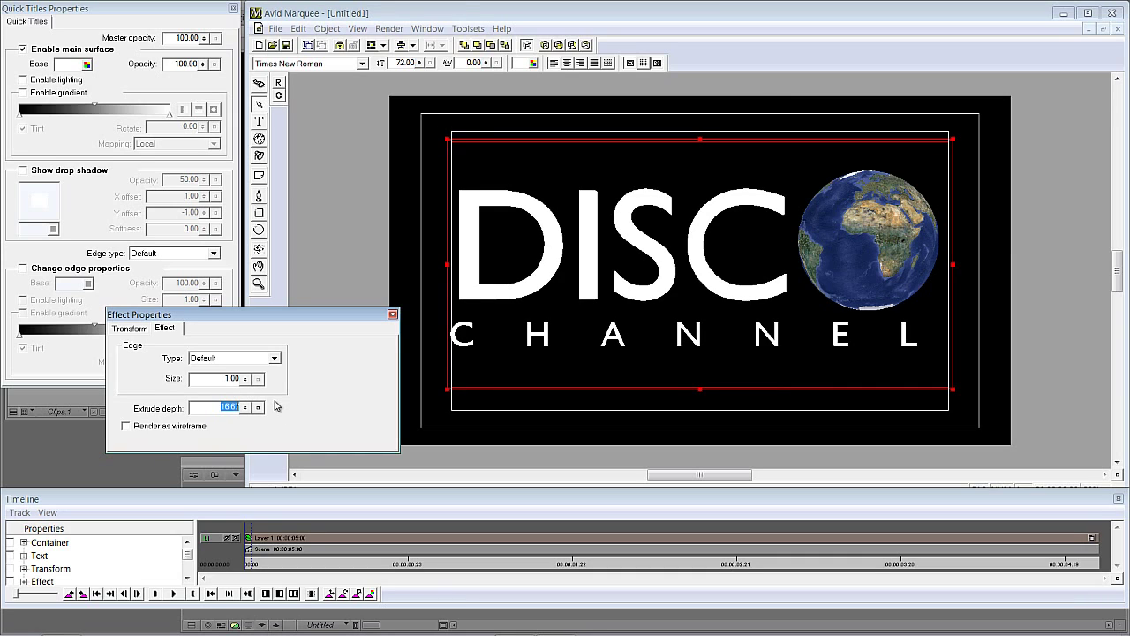
pyautogui.write('40')
pyautogui.press('Return')
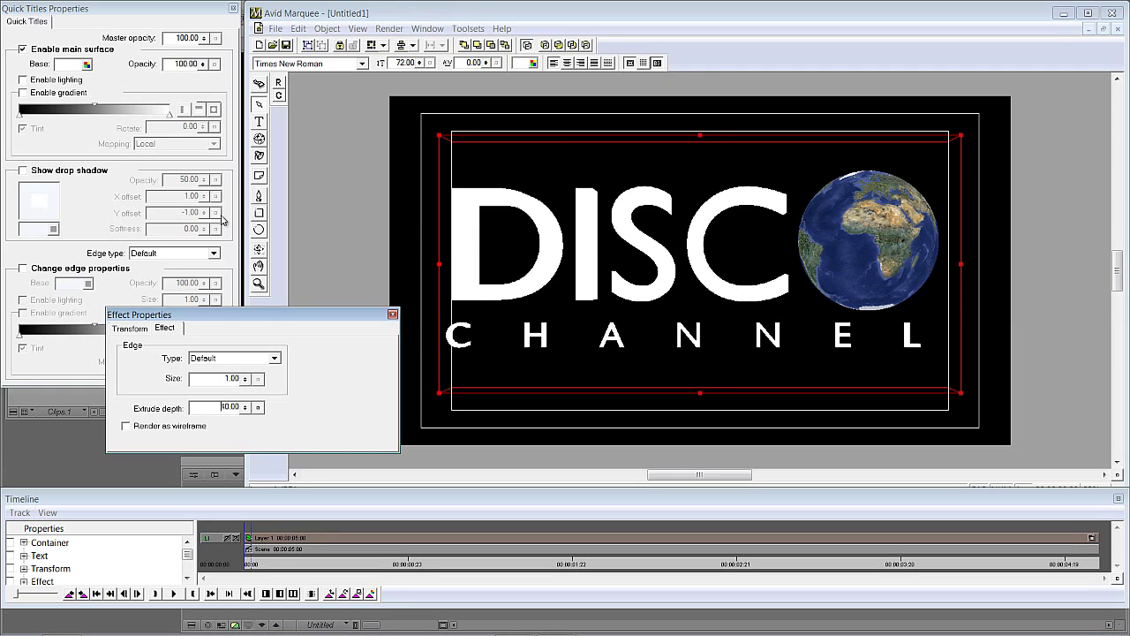
# Enable lighting on the title text and move the scene light to reshade DISCO
pyautogui.click(54, 80)
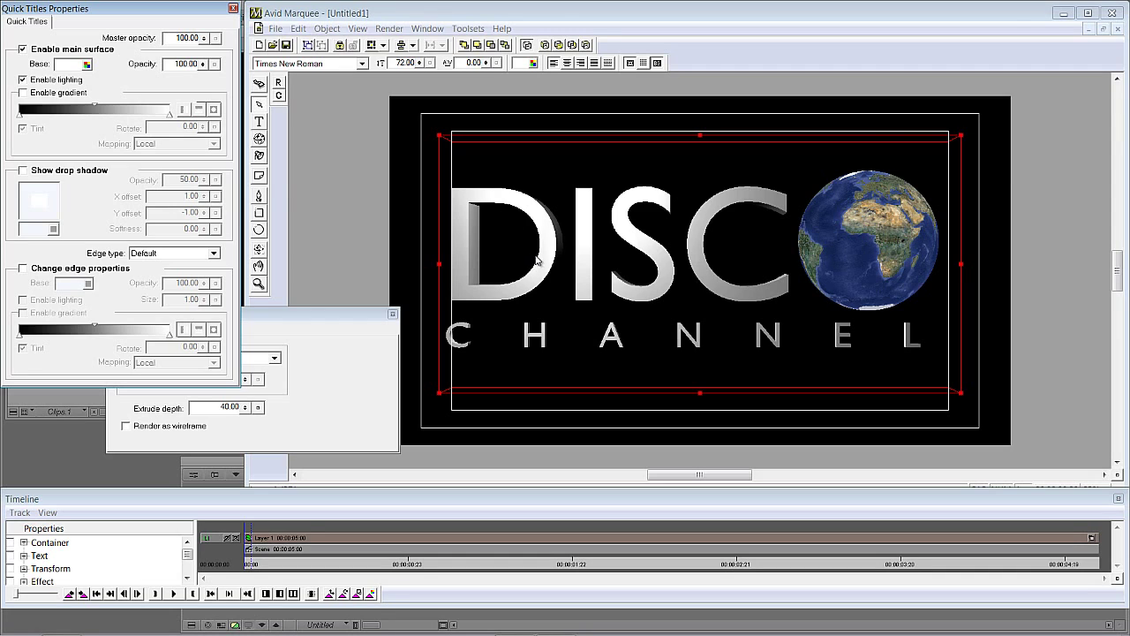
pyautogui.click(258, 157)
pyautogui.moveTo(559, 170)
pyautogui.mouseDown()
pyautogui.moveTo(840, 144)
pyautogui.moveTo(598, 139)
pyautogui.moveTo(536, 156)
pyautogui.moveTo(560, 136)
pyautogui.moveTo(529, 133)
pyautogui.moveTo(598, 136)
pyautogui.moveTo(531, 142)
pyautogui.moveTo(502, 245)
pyautogui.moveTo(704, 220)
pyautogui.moveTo(877, 361)
pyautogui.moveTo(530, 236)
pyautogui.moveTo(727, 232)
pyautogui.moveTo(562, 101)
pyautogui.moveTo(479, 121)
pyautogui.moveTo(481, 134)
pyautogui.mouseUp()
pyautogui.click(849, 223)
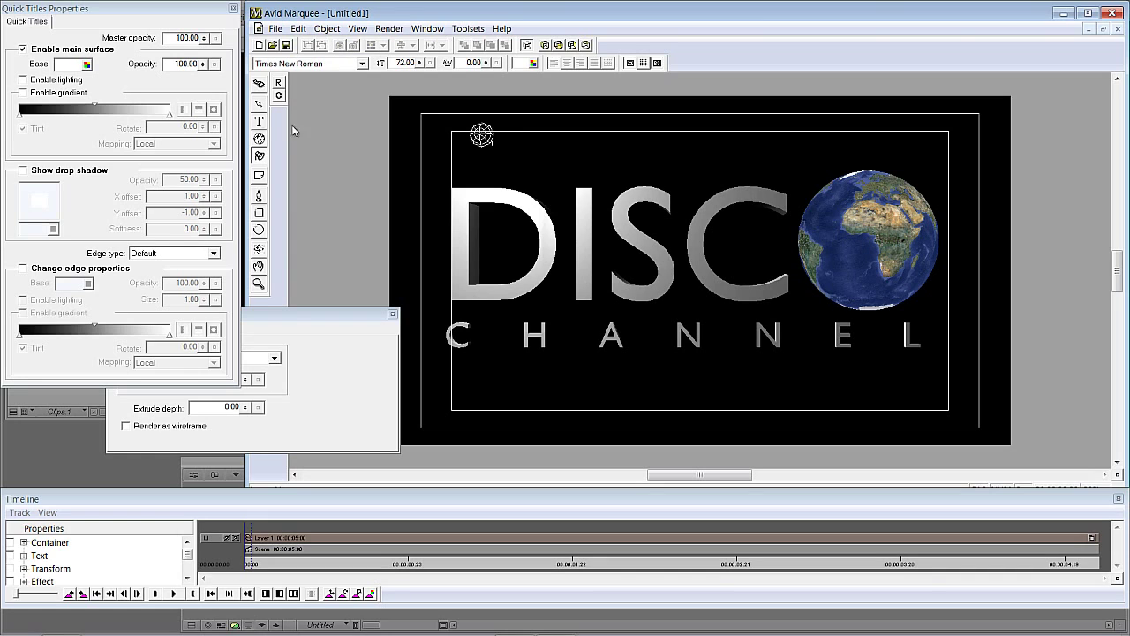
# Turn lighting off on the globe so it appears evenly lit
pyautogui.click(259, 103)
pyautogui.click(850, 228)
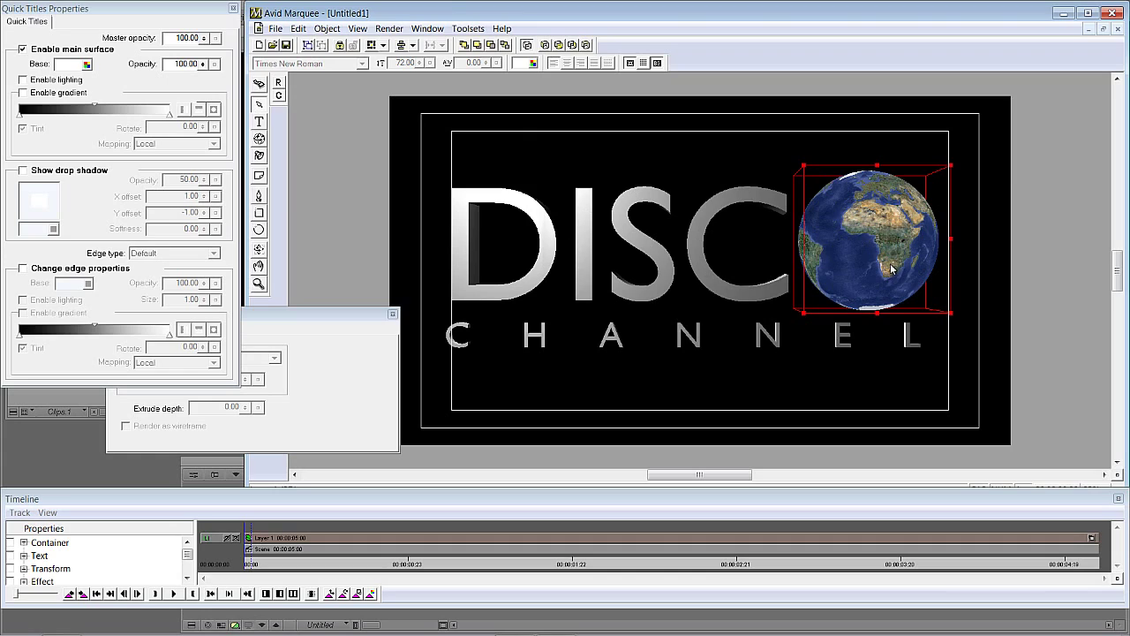
pyautogui.click(76, 81)
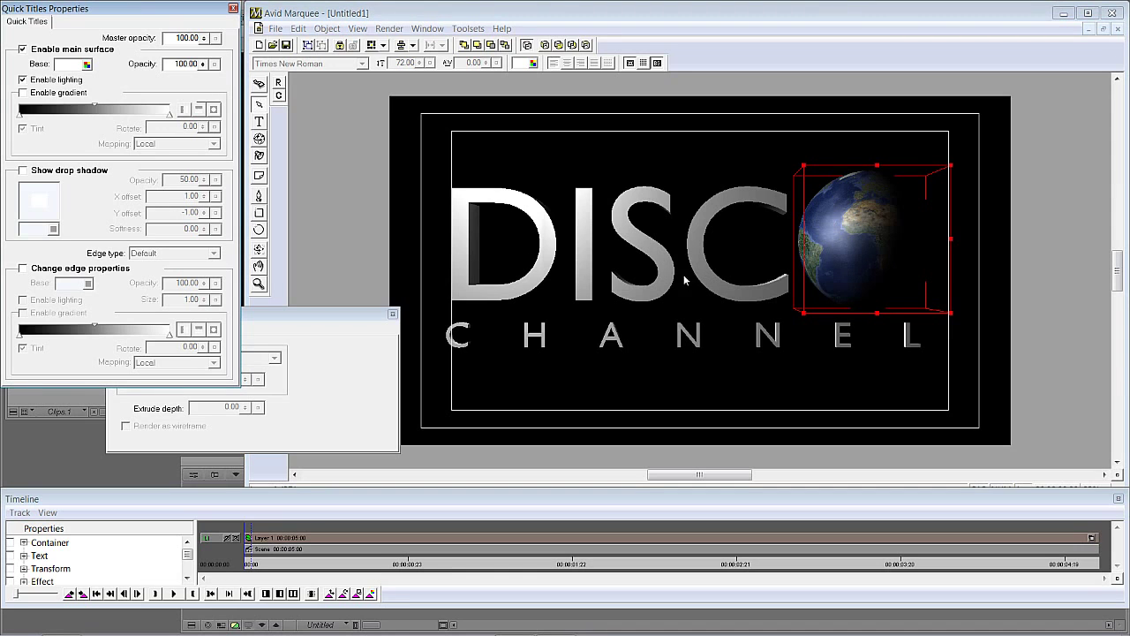
pyautogui.click(259, 157)
pyautogui.moveTo(494, 126)
pyautogui.mouseDown()
pyautogui.moveTo(910, 146)
pyautogui.moveTo(453, 134)
pyautogui.moveTo(479, 140)
pyautogui.mouseUp()
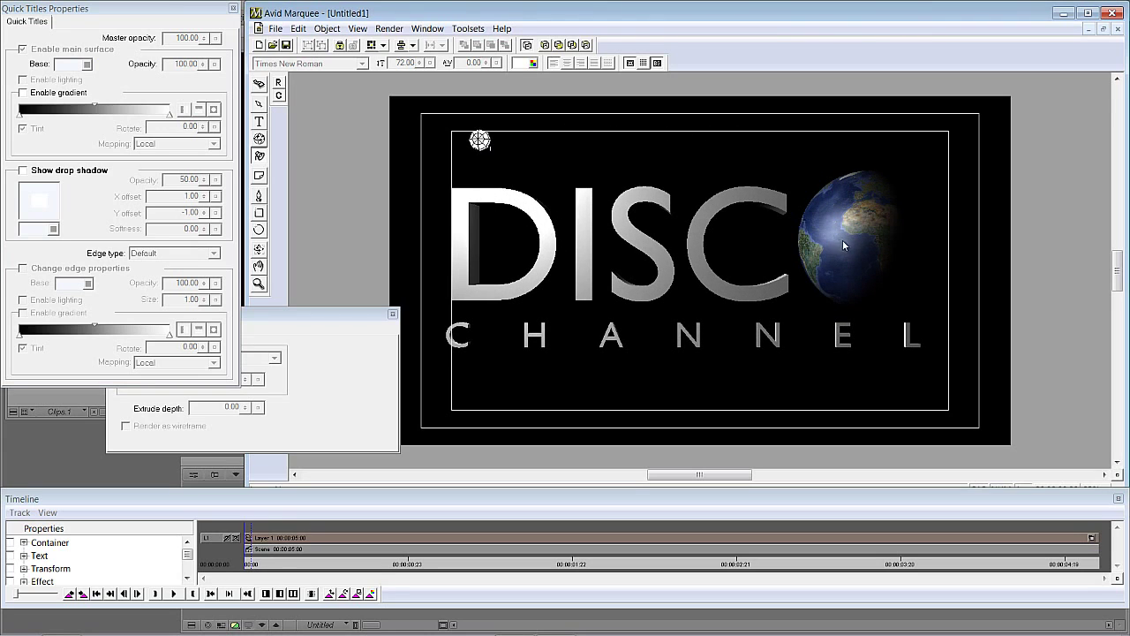
pyautogui.click(259, 103)
pyautogui.click(855, 225)
pyautogui.click(62, 80)
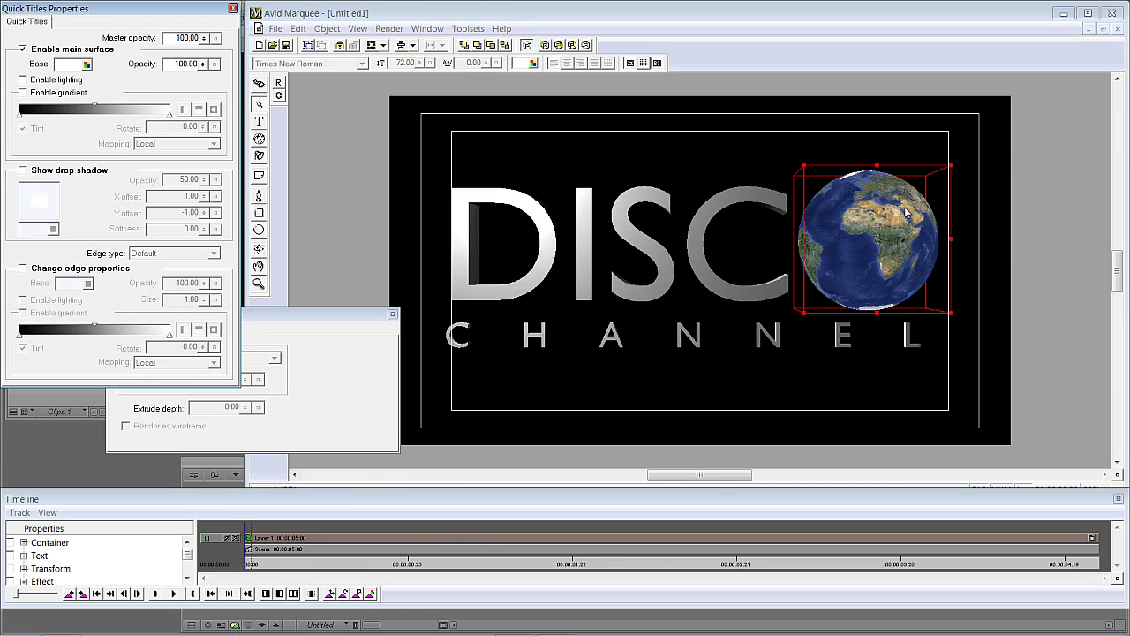
pyautogui.click(278, 30)
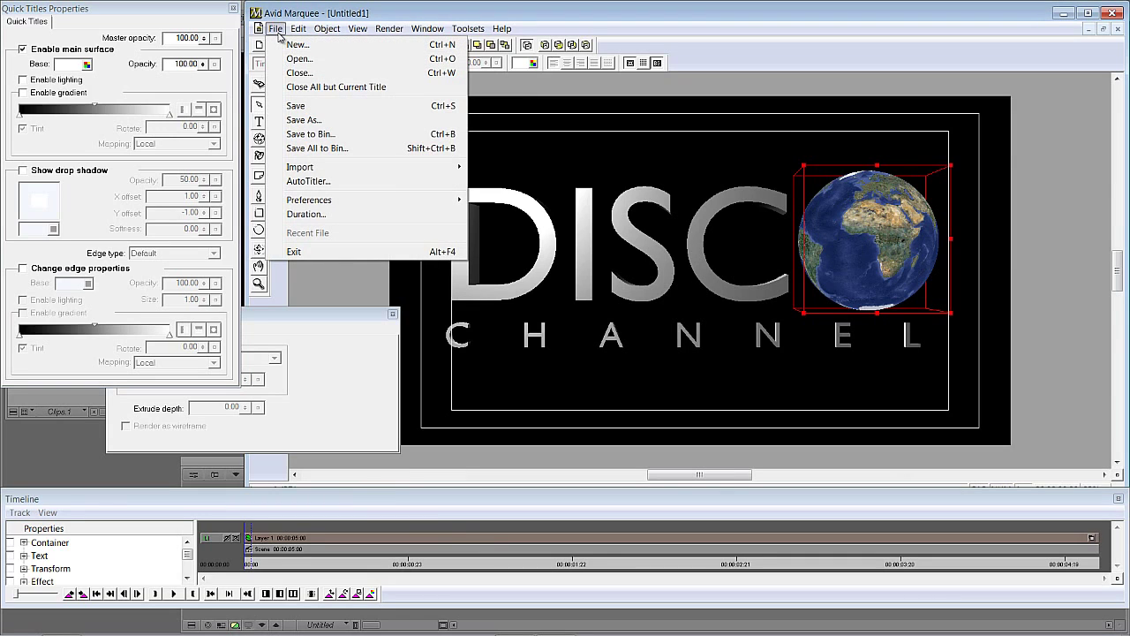
# Set the Preview Duration to 00:00:15:00 and close the Effect Properties window
pyautogui.click(292, 214)
pyautogui.press('Tab')
pyautogui.write('1500')
pyautogui.click(654, 282)
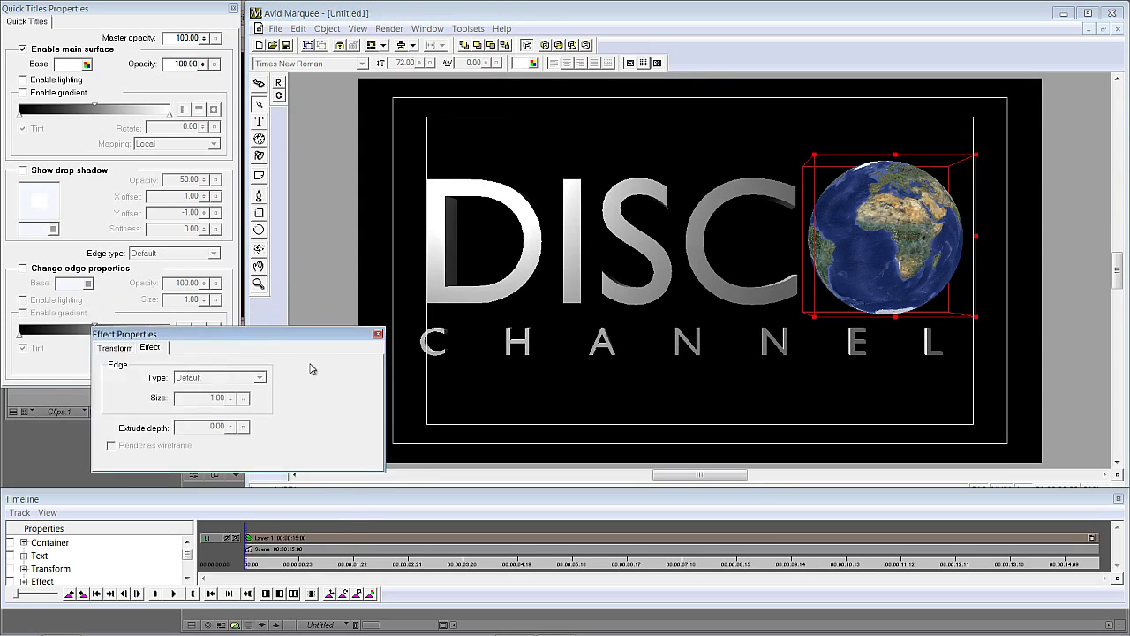
pyautogui.click(333, 407)
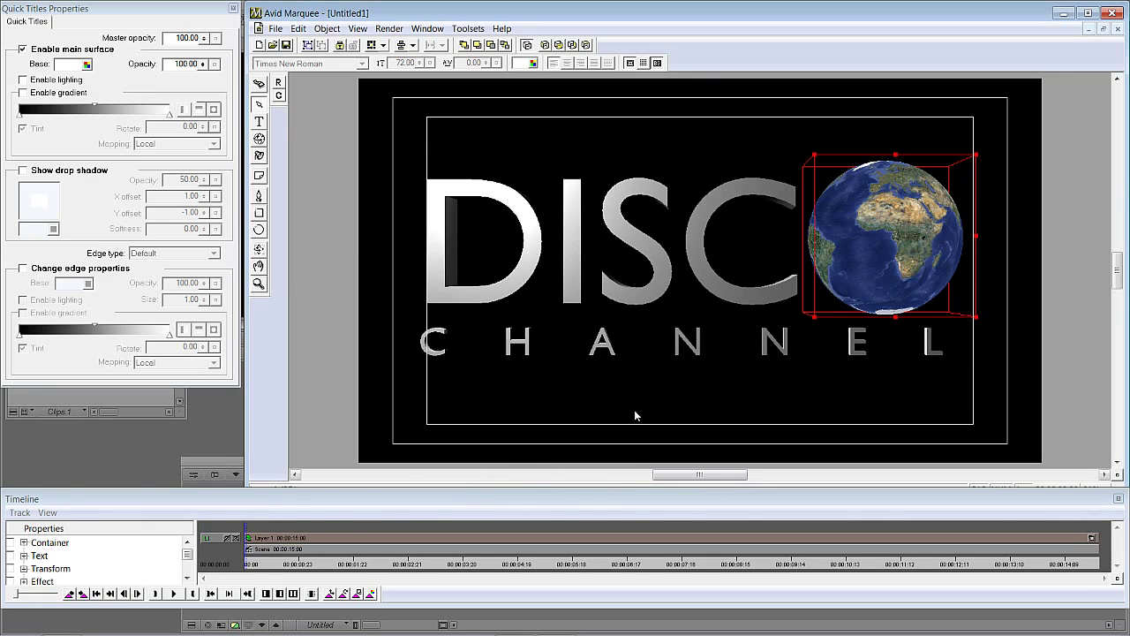
# Expand Layer 1 in the Timeline and set the globe's starting Y rotation to 0
pyautogui.click(259, 84)
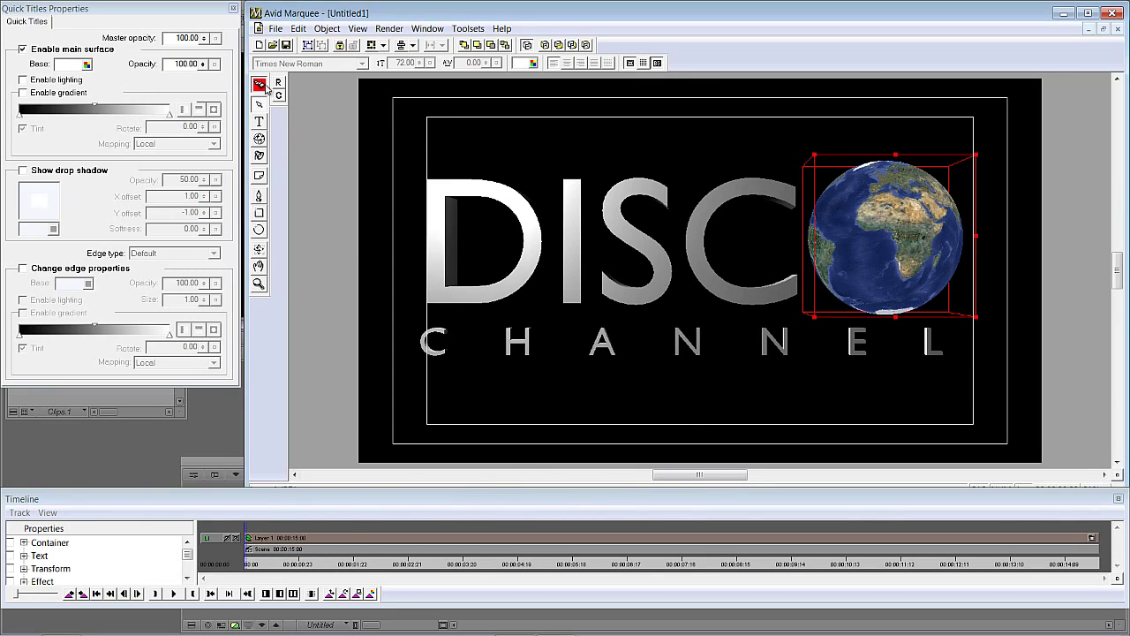
pyautogui.click(389, 28)
pyautogui.moveTo(427, 28)
pyautogui.moveTo(447, 135)
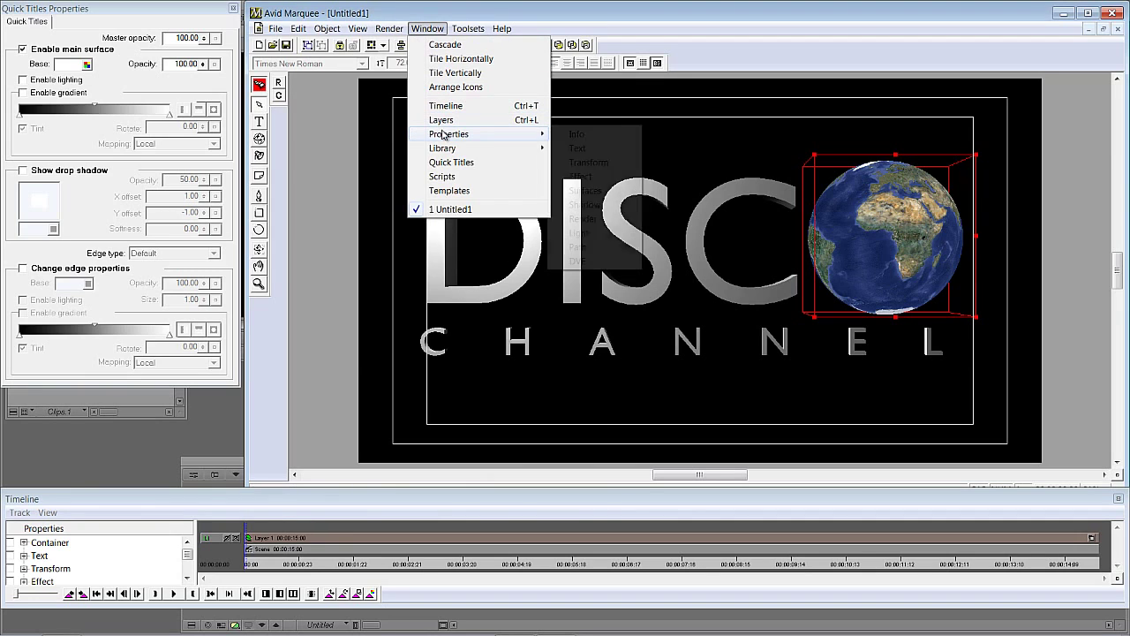
pyautogui.click(588, 162)
pyautogui.moveTo(267, 411); pyautogui.dragTo(242, 320)
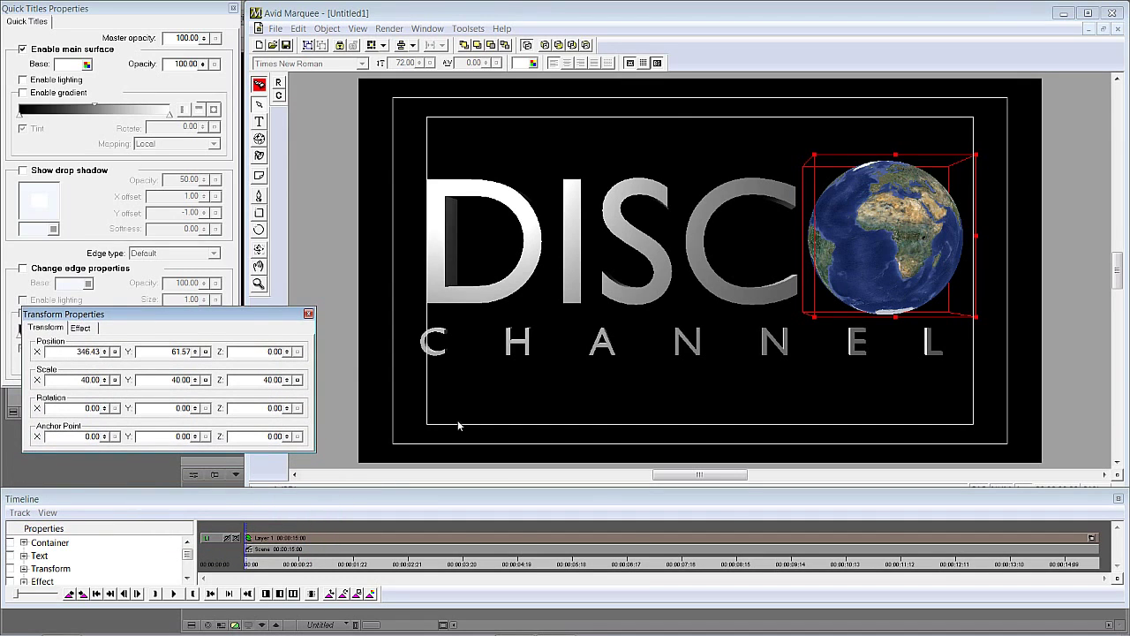
pyautogui.click(1091, 538)
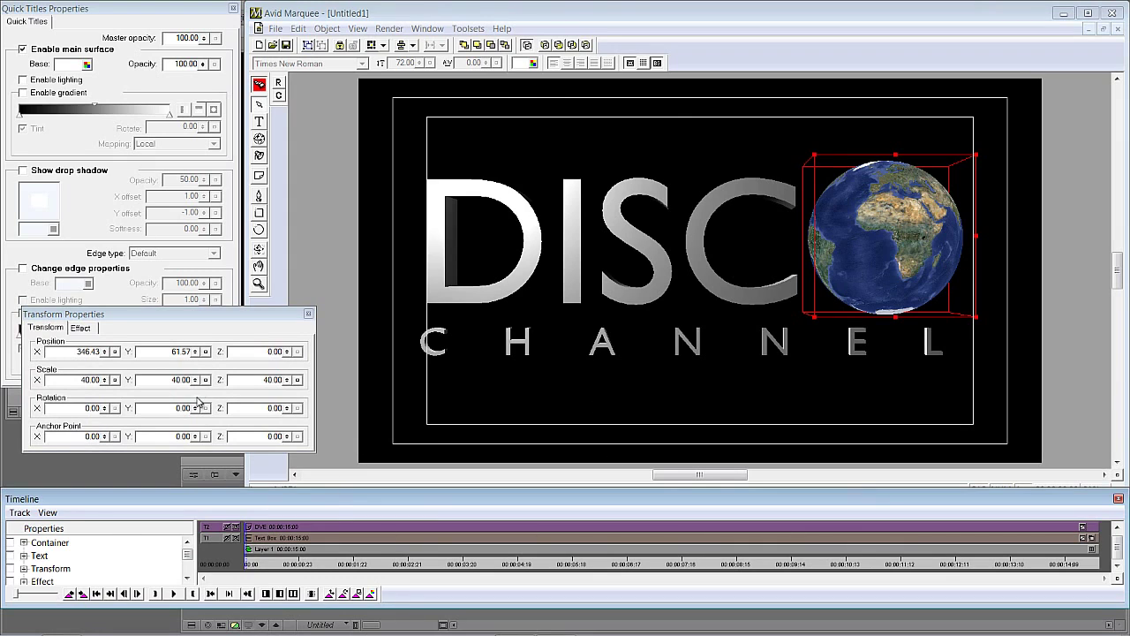
pyautogui.moveTo(198, 410); pyautogui.dragTo(170, 419)
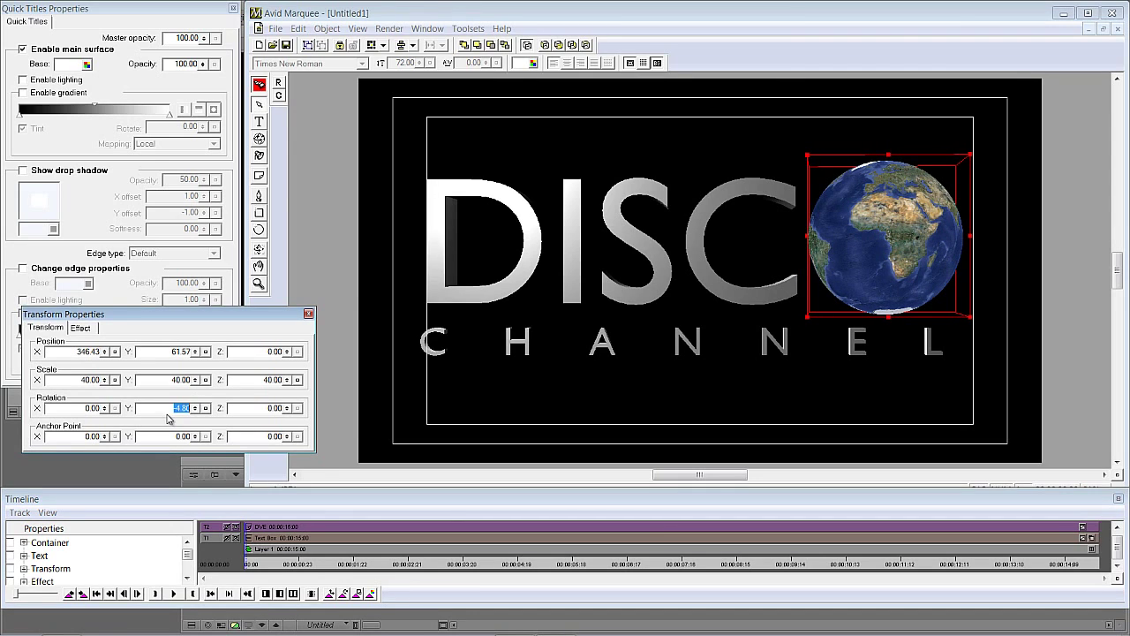
pyautogui.write('0')
pyautogui.press('Return')
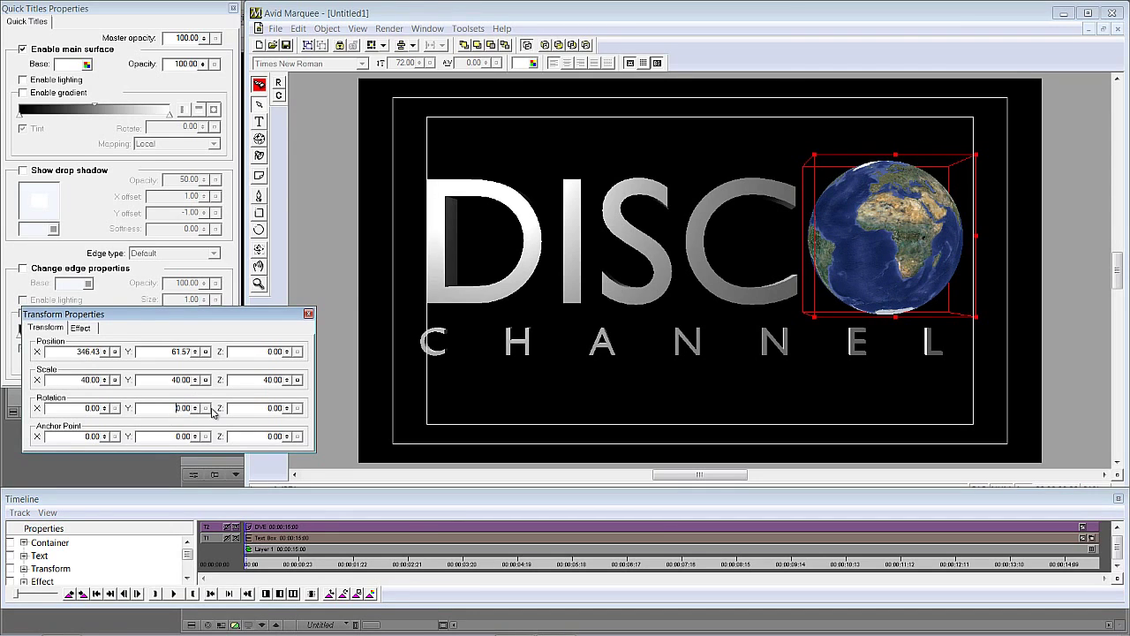
# Set the globe's Y rotation to -338.40 at the timeline's end, then return to start
pyautogui.click(273, 568)
pyautogui.moveTo(273, 567); pyautogui.dragTo(1127, 523)
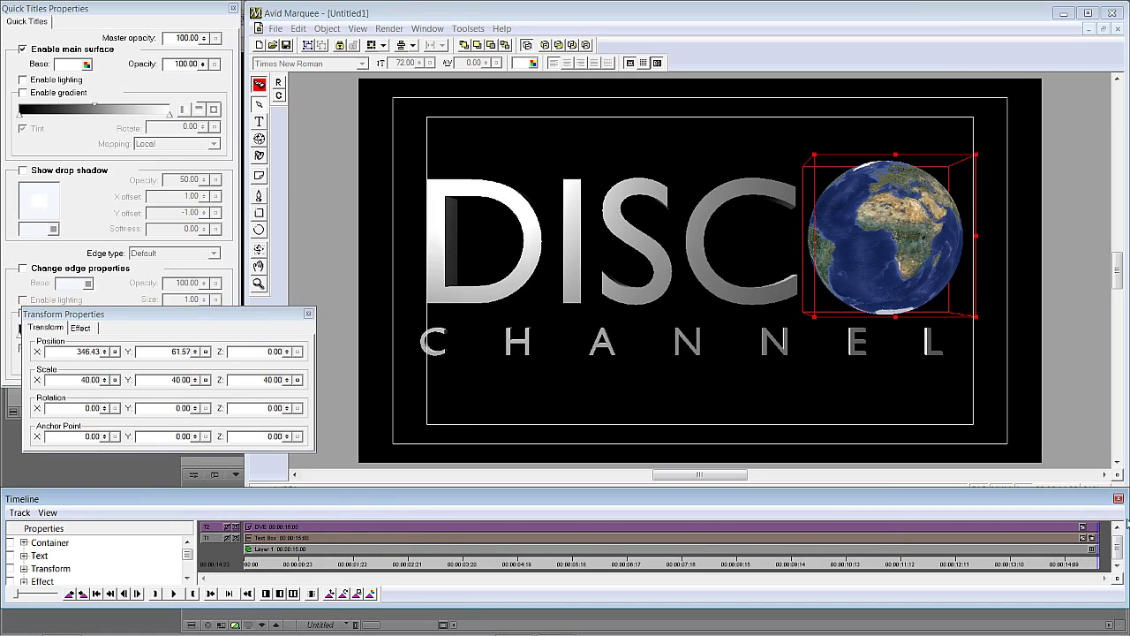
pyautogui.moveTo(198, 408); pyautogui.dragTo(211, 479)
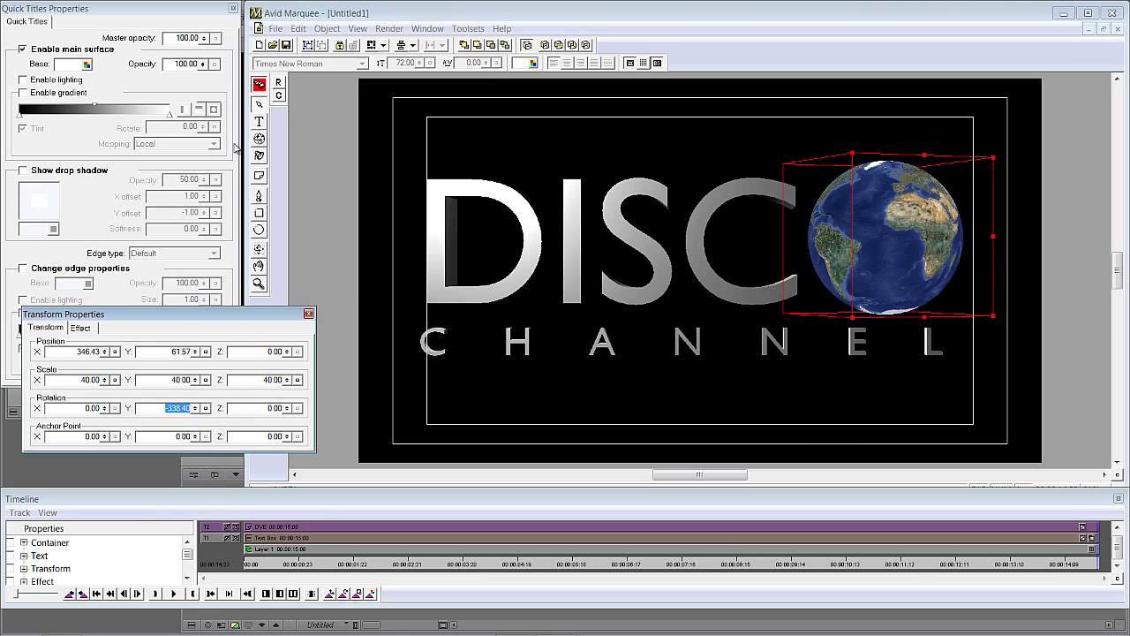
pyautogui.click(261, 102)
pyautogui.moveTo(1098, 565); pyautogui.dragTo(250, 578)
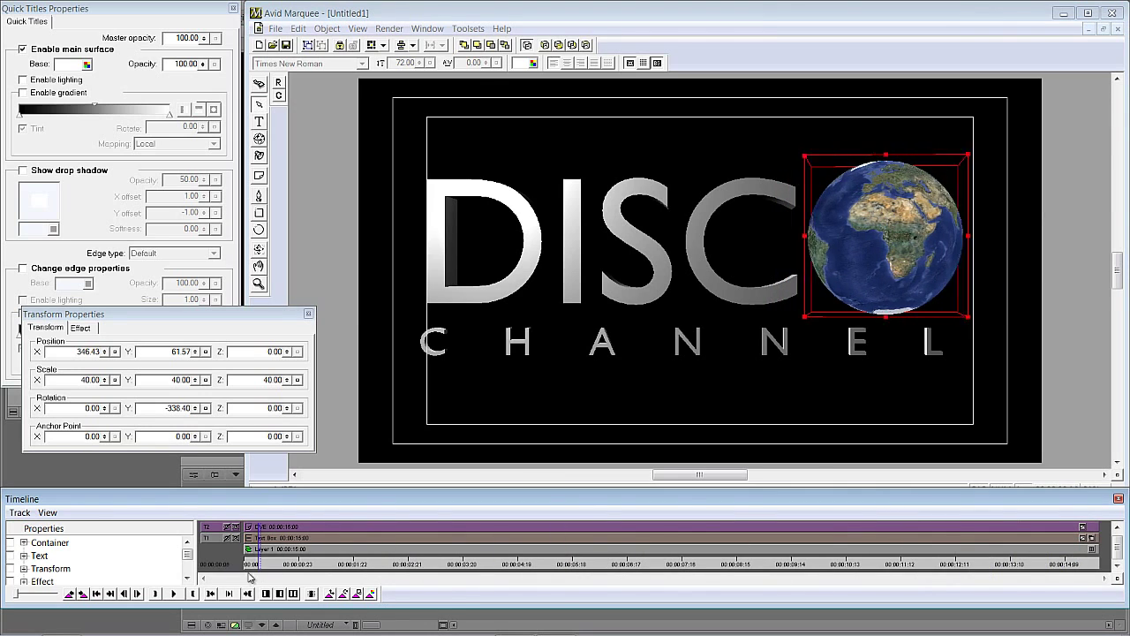
# Preview the globe spin, then add a light and move it above the DISCO lettering
pyautogui.click(175, 594)
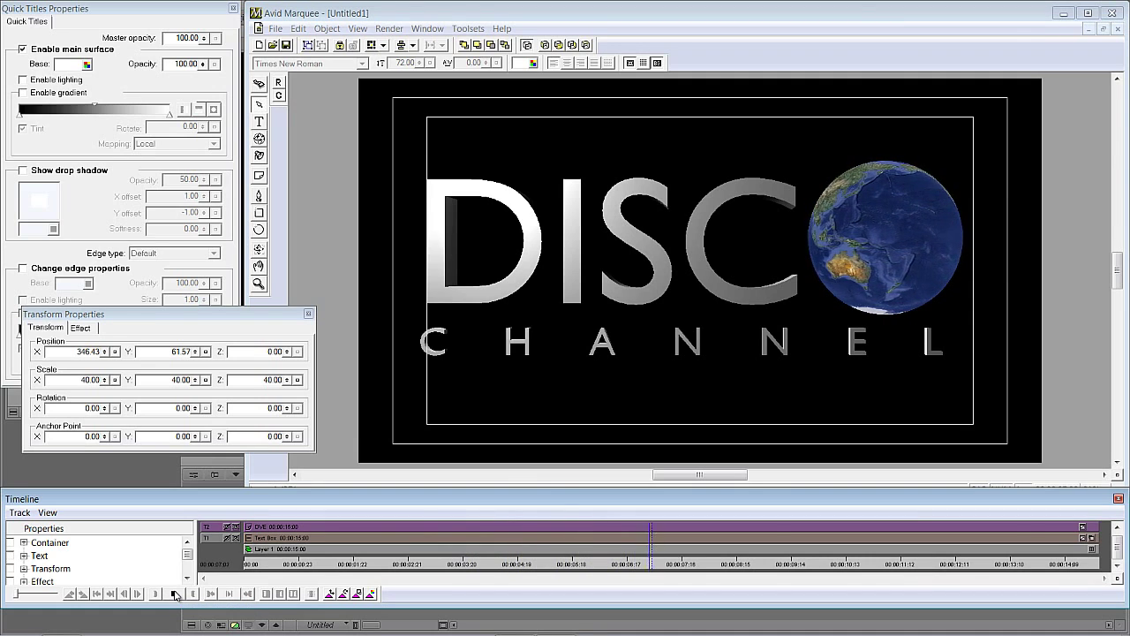
pyautogui.click(175, 593)
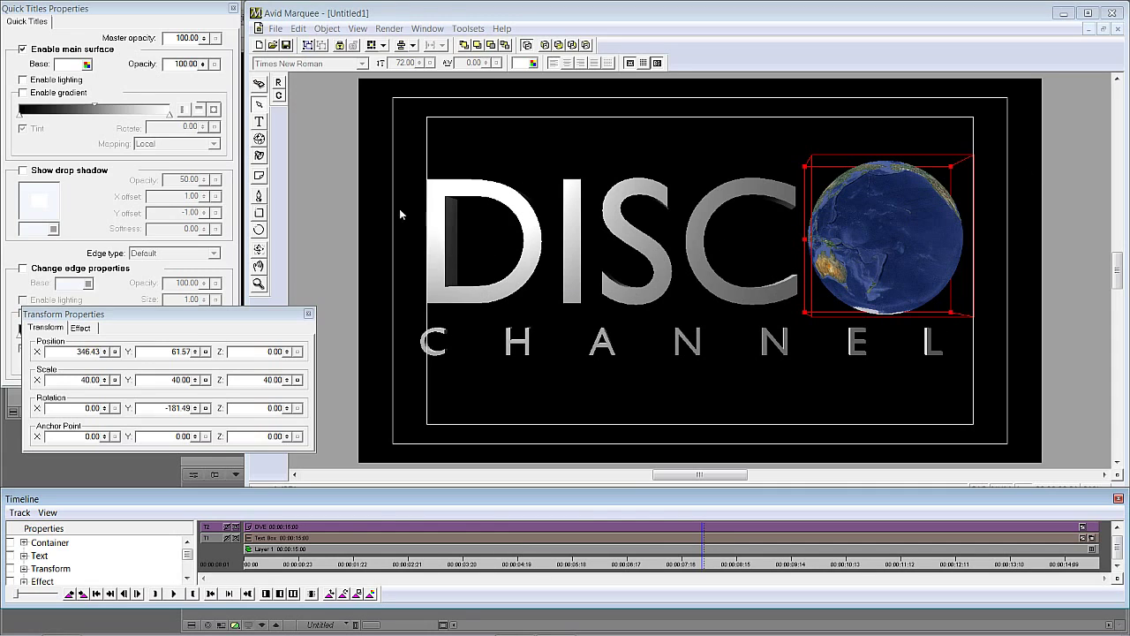
pyautogui.click(259, 156)
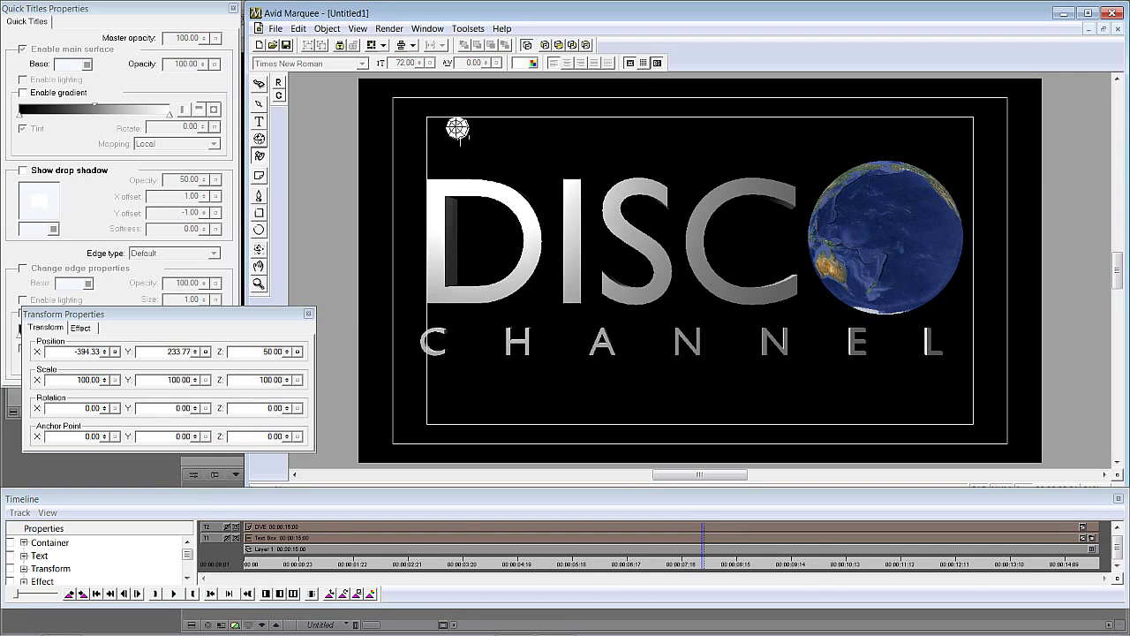
pyautogui.moveTo(458, 128); pyautogui.dragTo(466, 148)
# Enable lighting on the globe and select the light above the title
pyautogui.click(259, 103)
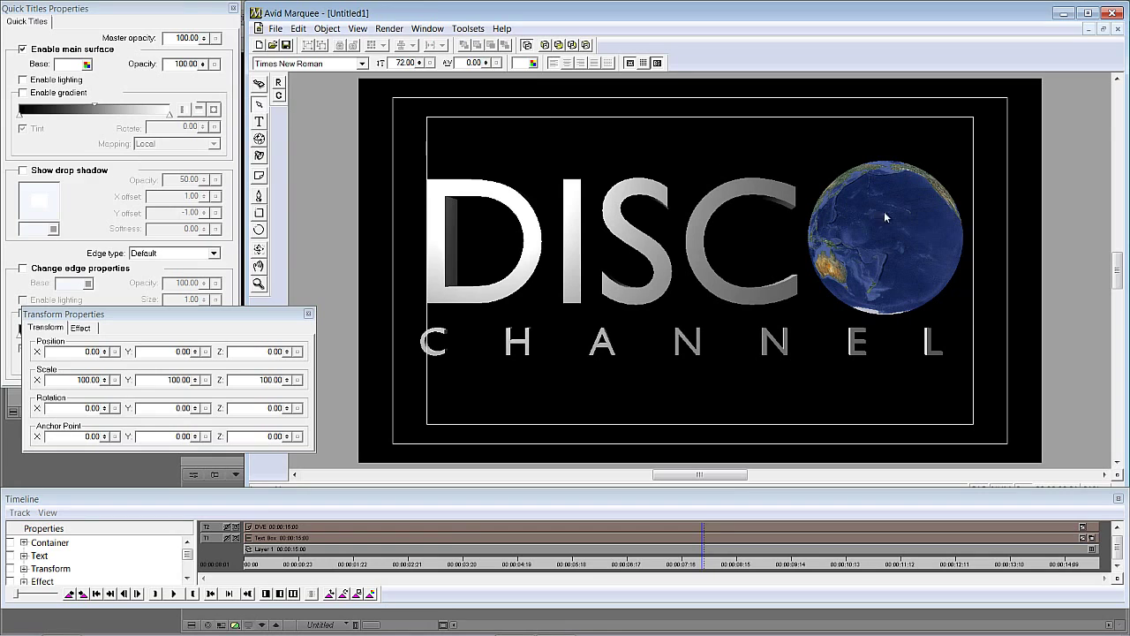
pyautogui.click(888, 219)
pyautogui.click(24, 80)
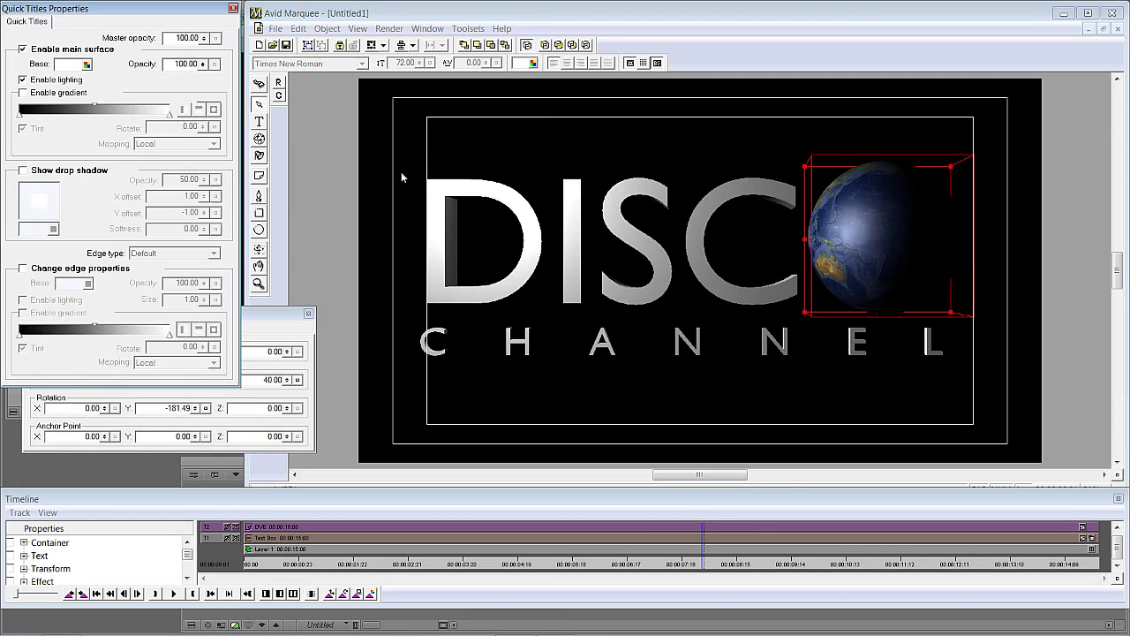
pyautogui.click(290, 166)
pyautogui.click(476, 148)
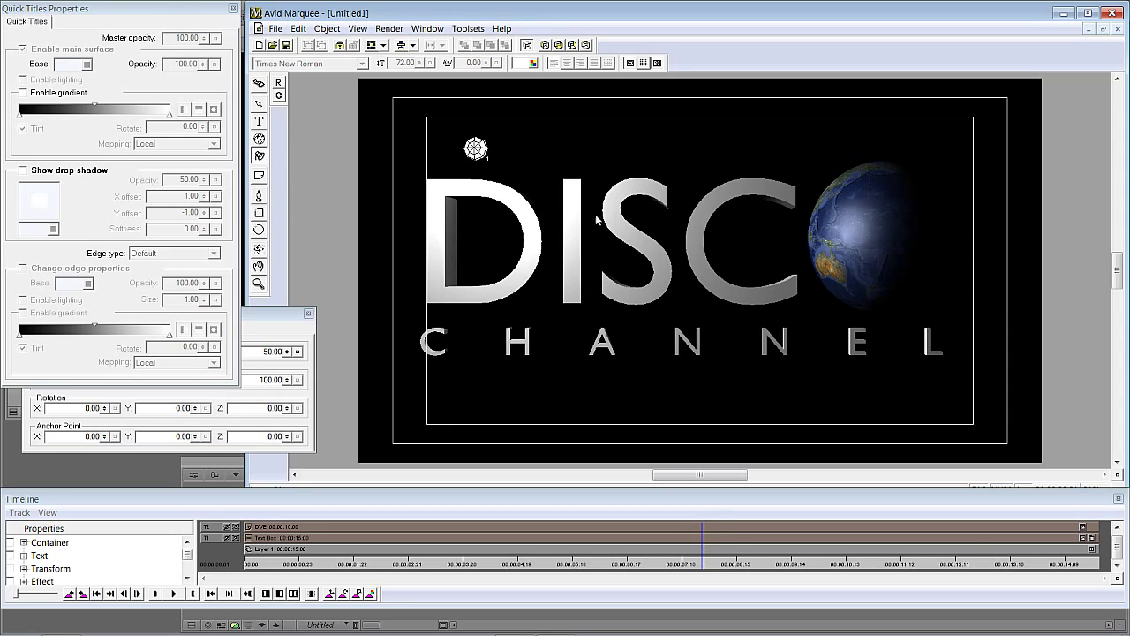
# Add a second light onto the globe and switch to the Layer Top view
pyautogui.rightClick(621, 145)
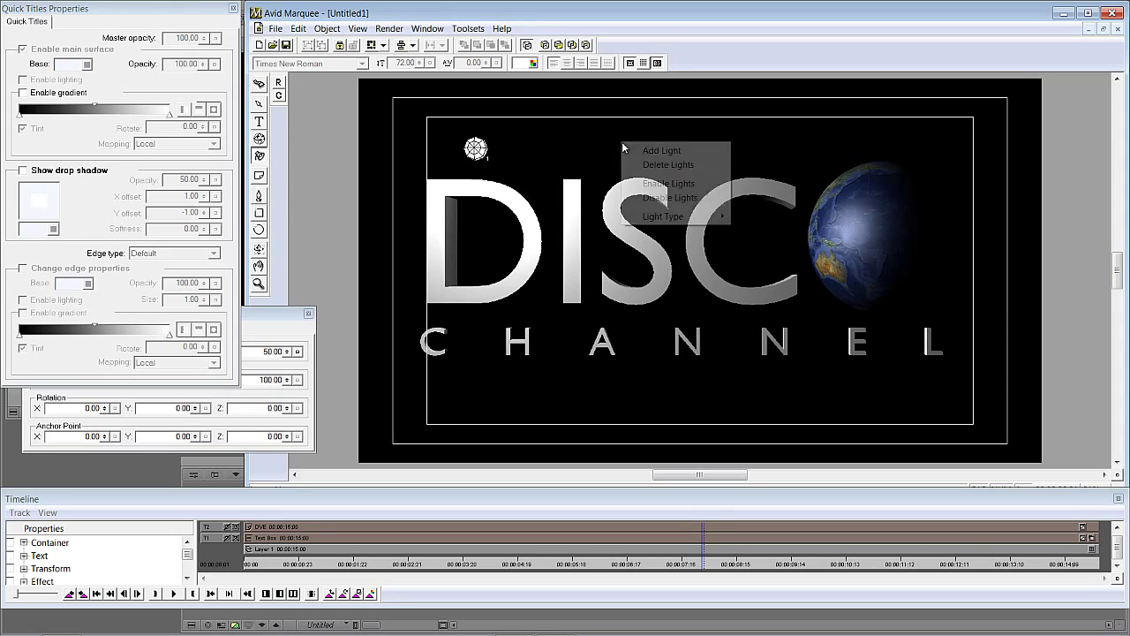
pyautogui.click(653, 150)
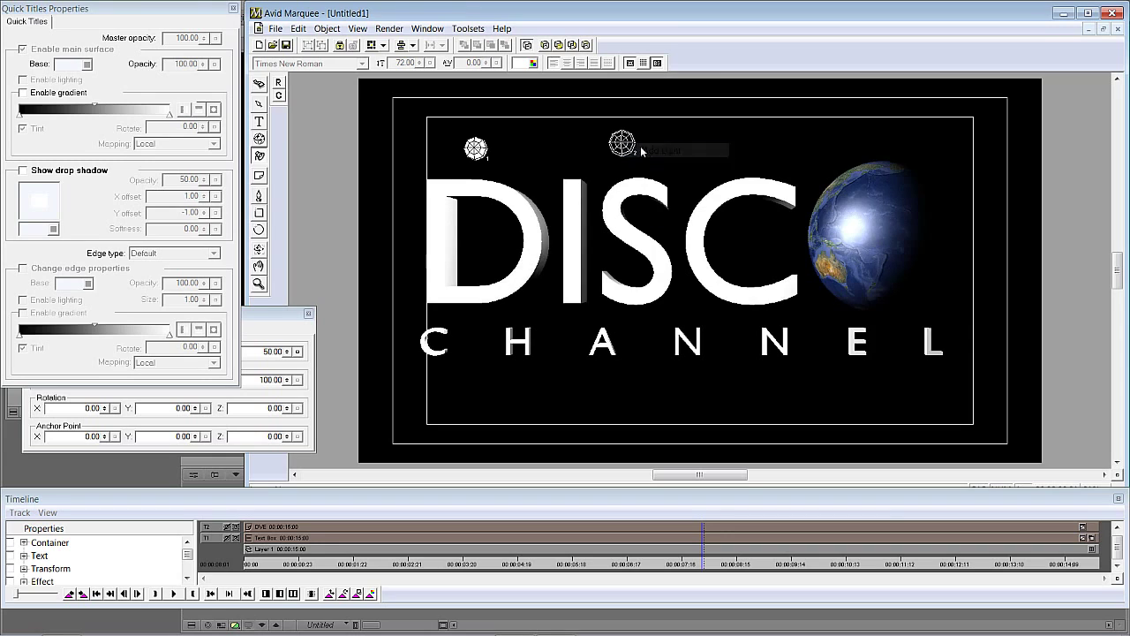
pyautogui.moveTo(618, 140); pyautogui.dragTo(1046, 190)
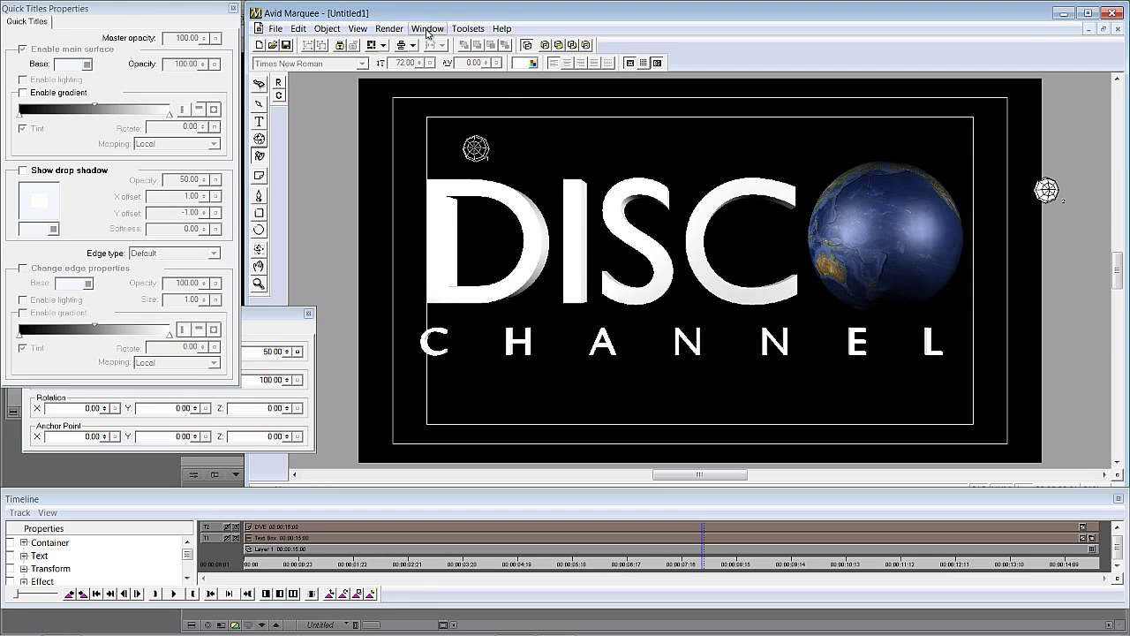
pyautogui.click(357, 29)
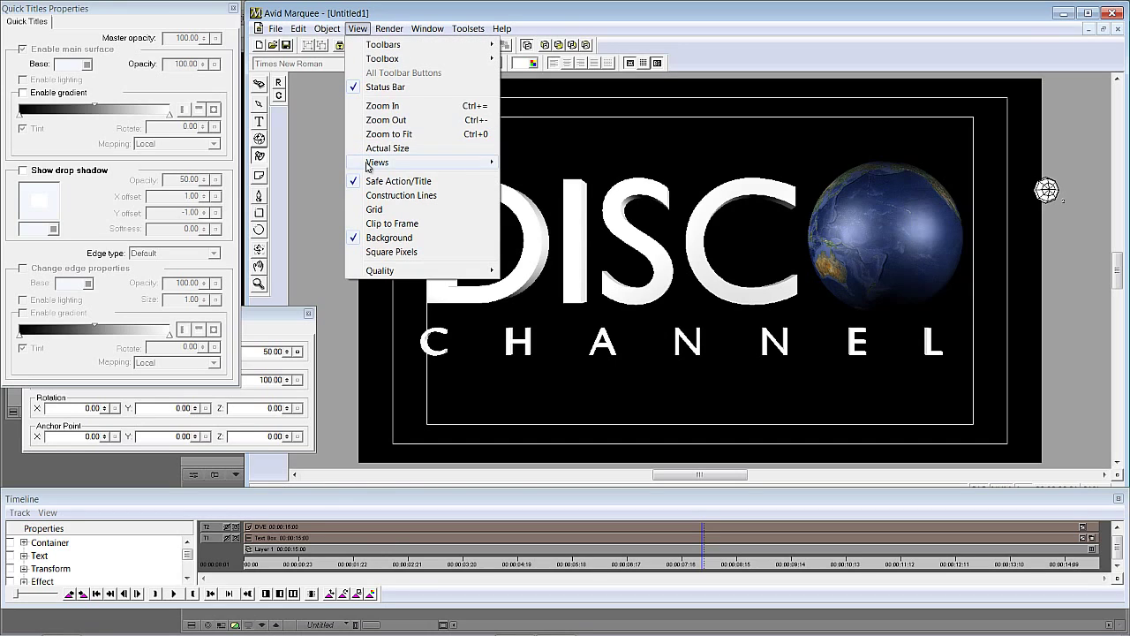
pyautogui.moveTo(415, 163)
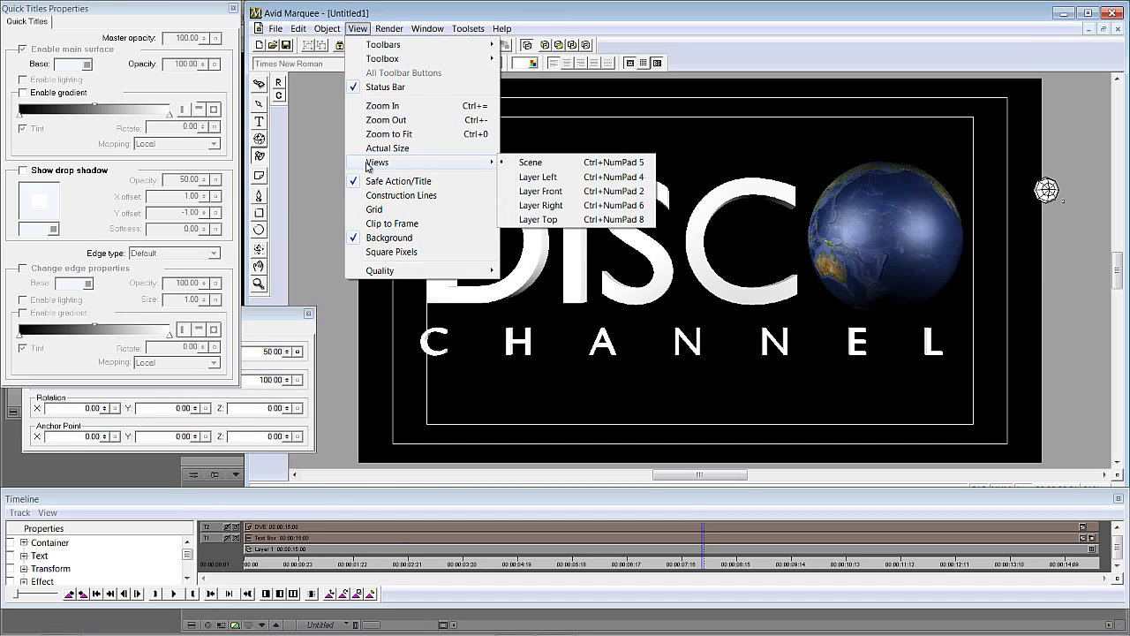
pyautogui.click(541, 219)
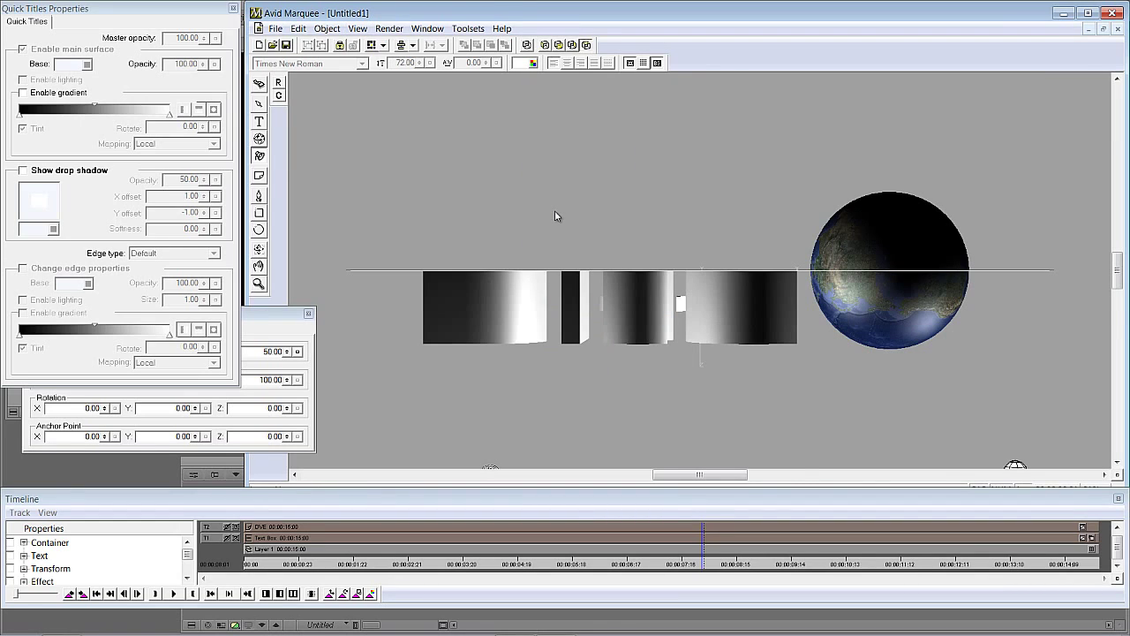
pyautogui.scroll(-2, 555, 210)
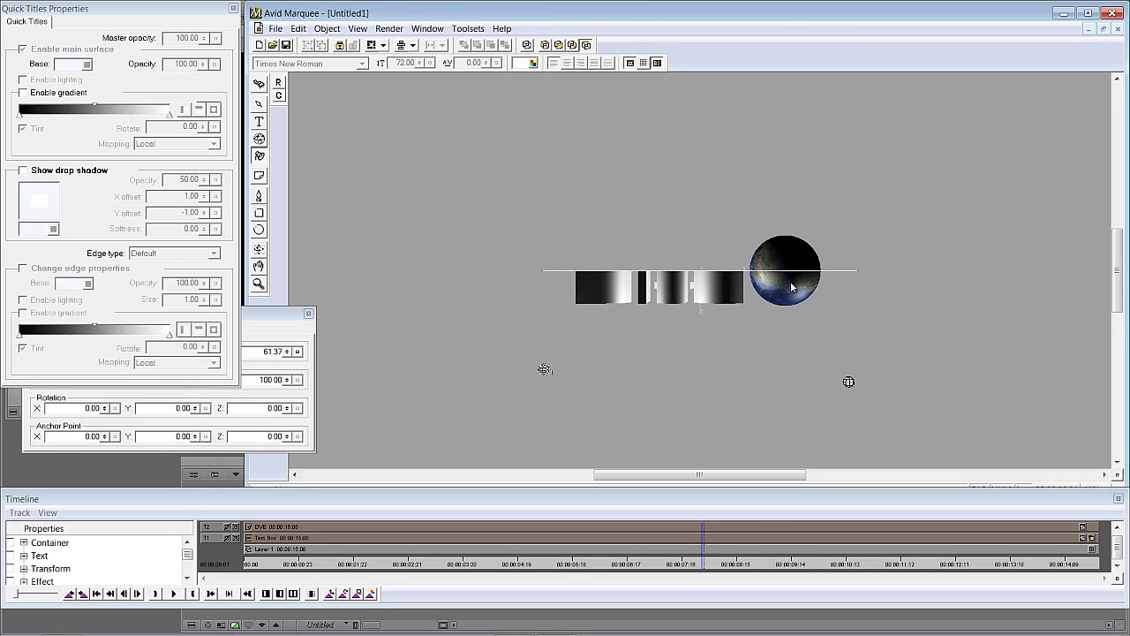
# Set both lights to Local and reposition them to reshade the globe
pyautogui.rightClick(838, 350)
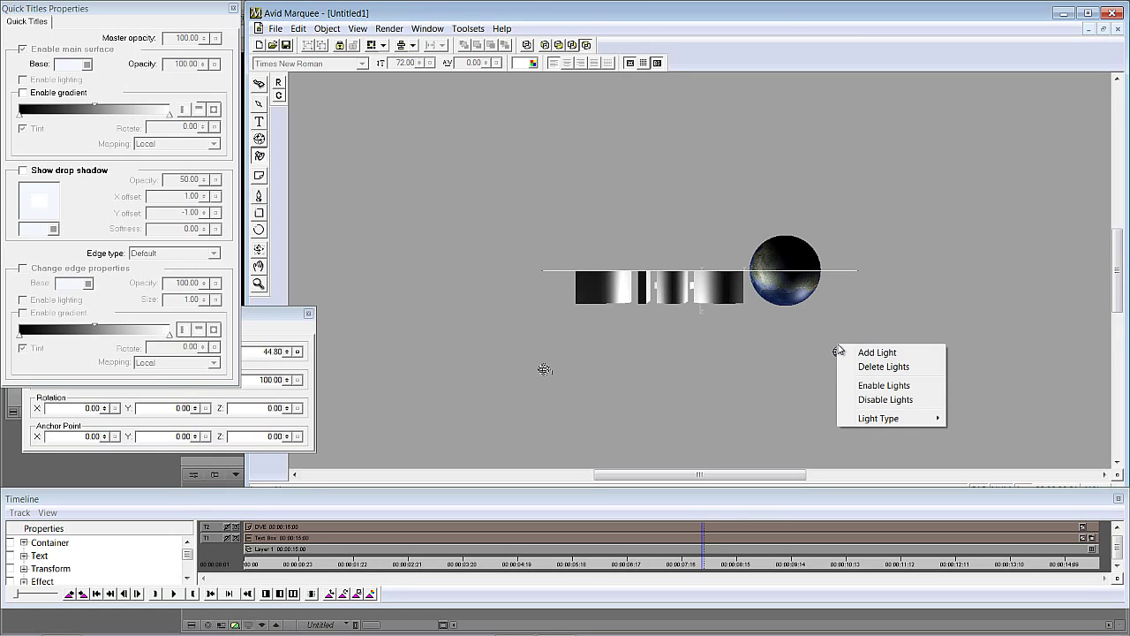
pyautogui.moveTo(875, 421)
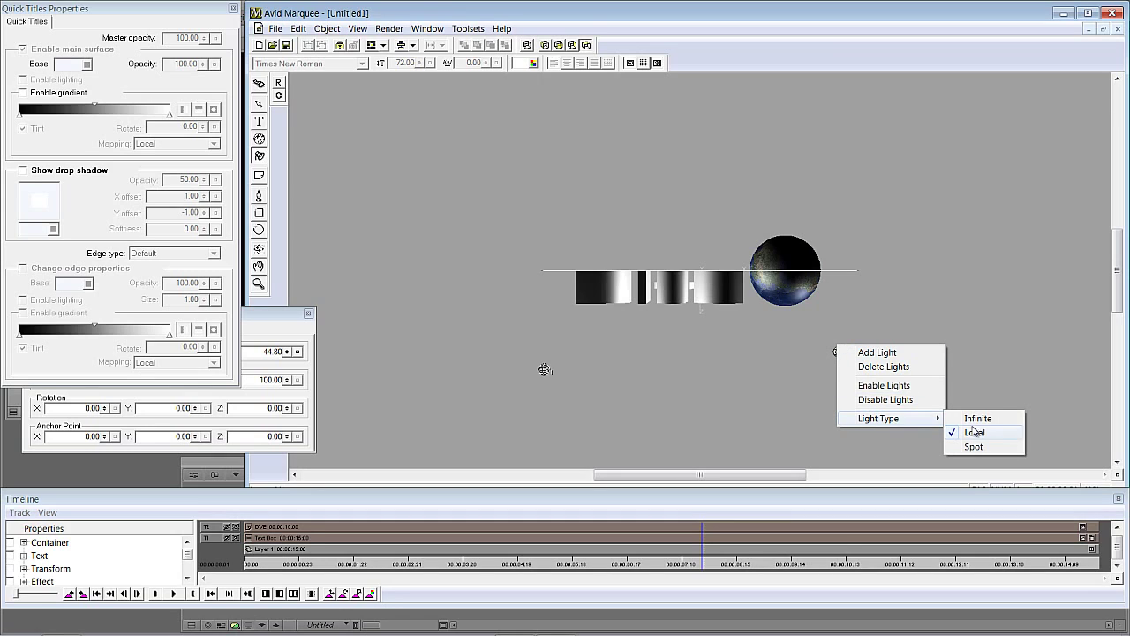
pyautogui.click(545, 370)
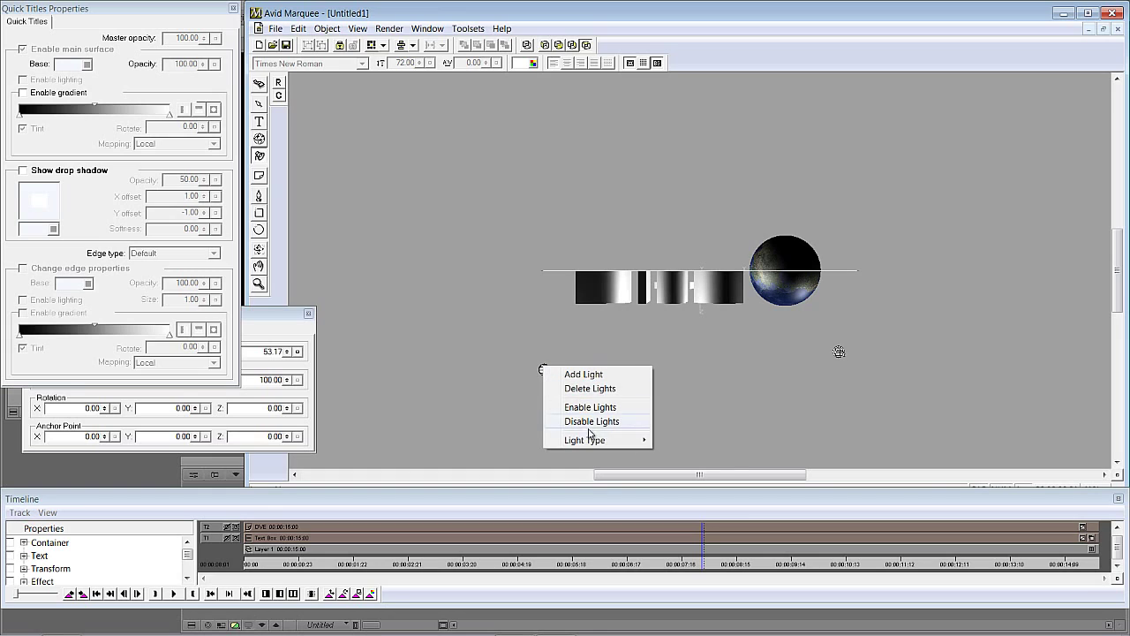
pyautogui.moveTo(594, 441)
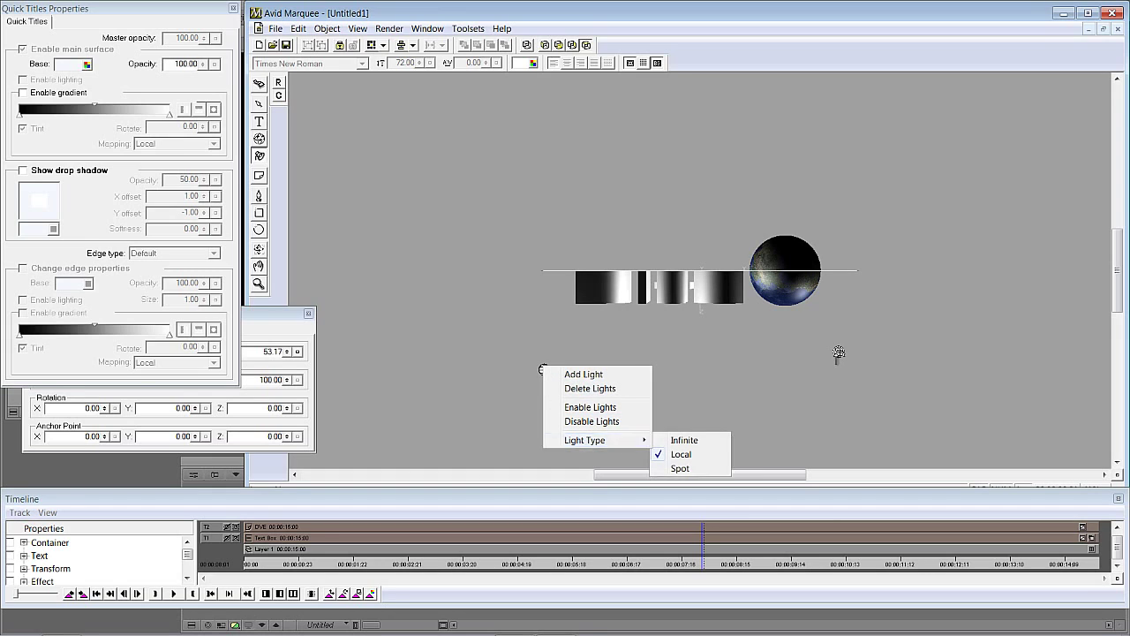
pyautogui.click(840, 353)
pyautogui.moveTo(840, 350); pyautogui.dragTo(847, 379)
pyautogui.moveTo(545, 369); pyautogui.dragTo(545, 366)
pyautogui.click(357, 29)
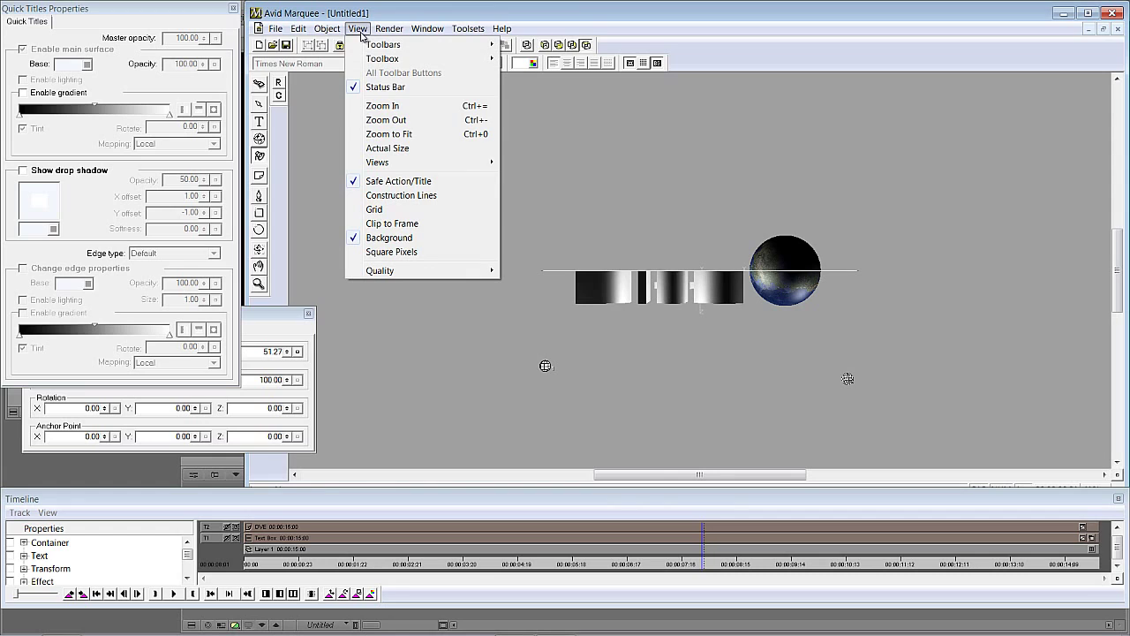
# Switch to the full Scene view and open the Light properties panel
pyautogui.moveTo(389, 162)
pyautogui.click(529, 164)
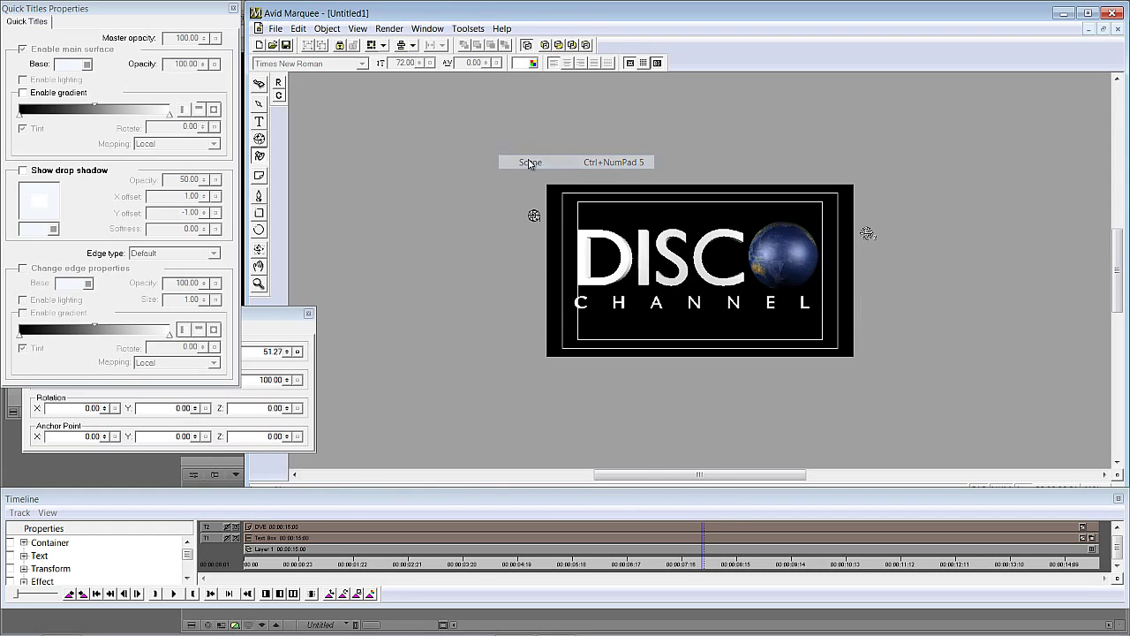
pyautogui.click(283, 320)
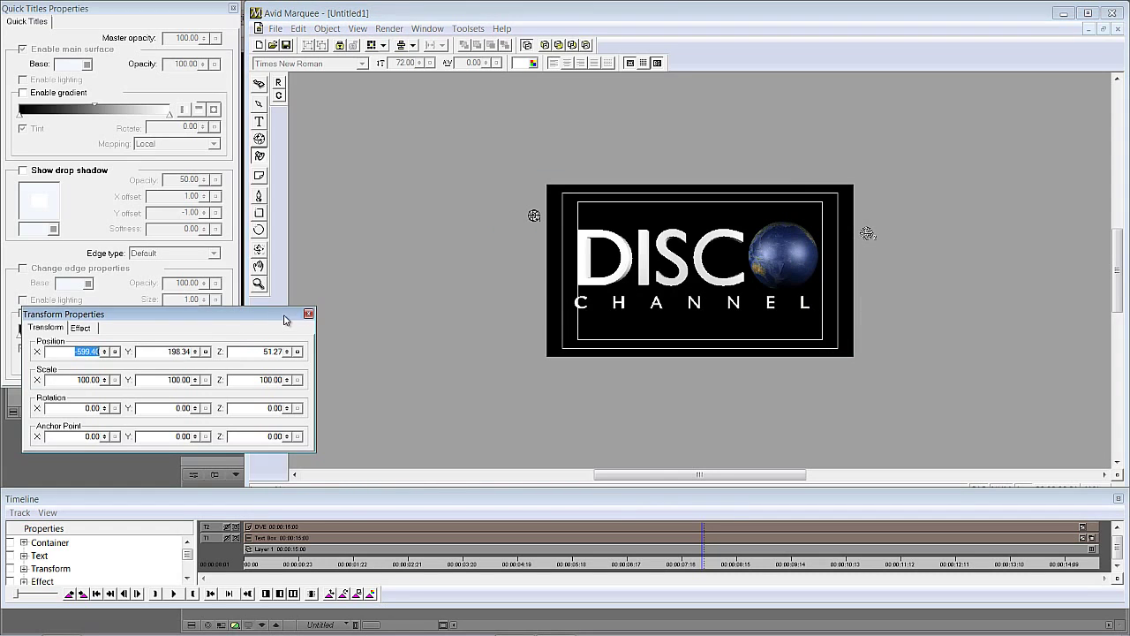
pyautogui.click(427, 28)
pyautogui.moveTo(447, 138)
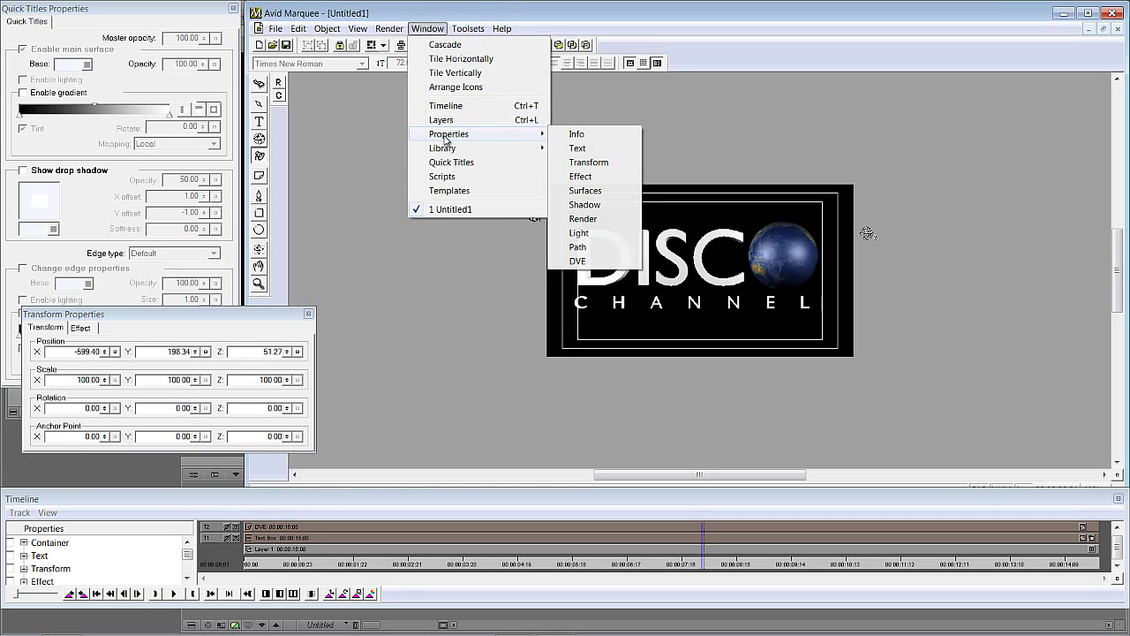
pyautogui.click(583, 233)
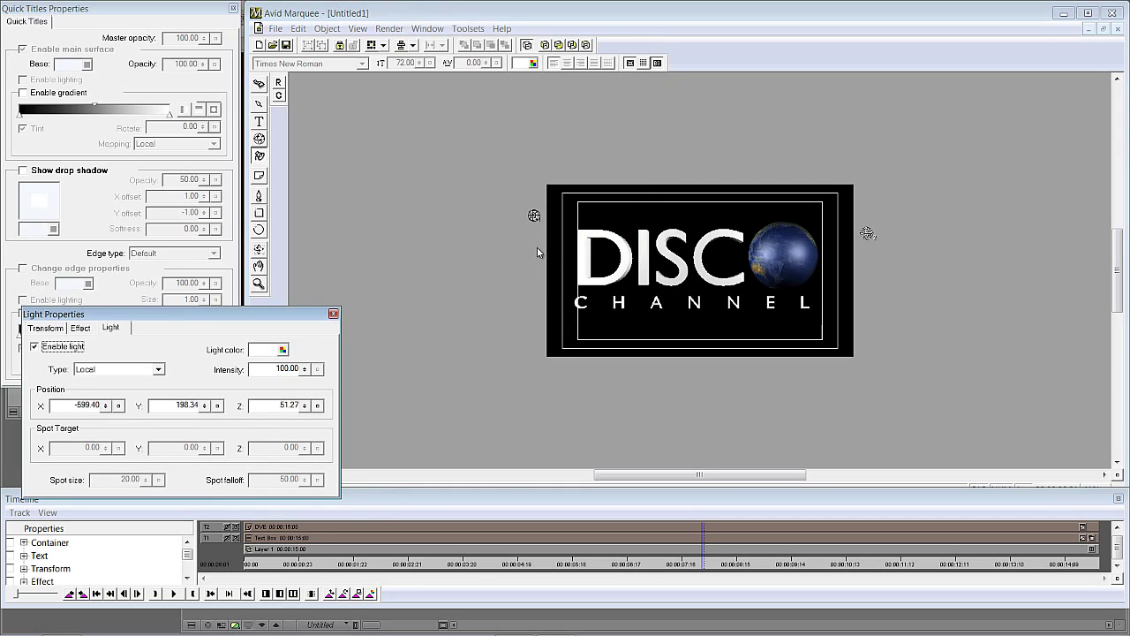
pyautogui.moveTo(235, 319); pyautogui.dragTo(305, 277)
# Set the left light's intensity to 40
pyautogui.moveTo(350, 326); pyautogui.dragTo(394, 319)
pyautogui.write('40')
pyautogui.press('Return')
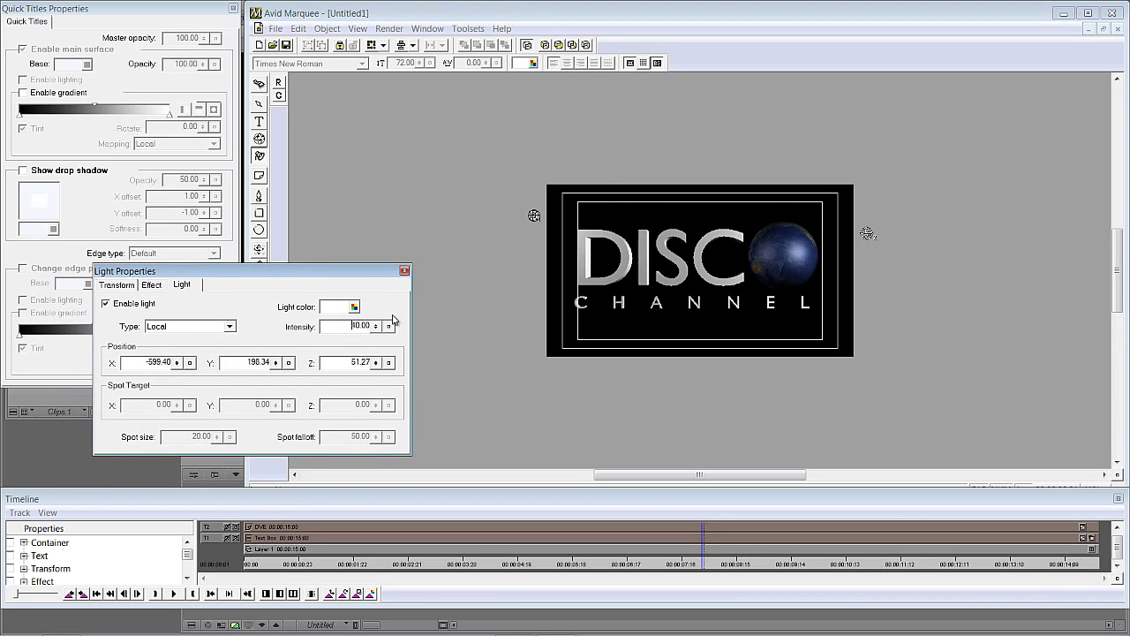
# Select the right light and raise its intensity to about 110.67
pyautogui.moveTo(869, 235); pyautogui.dragTo(863, 211)
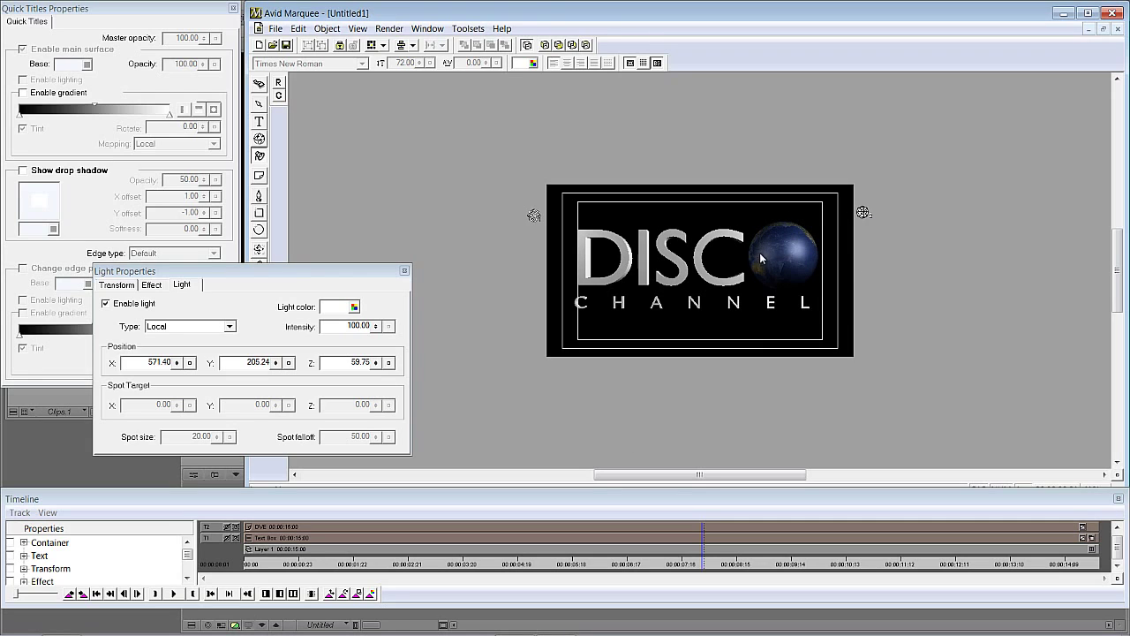
pyautogui.hotkey('ctrl', '=')
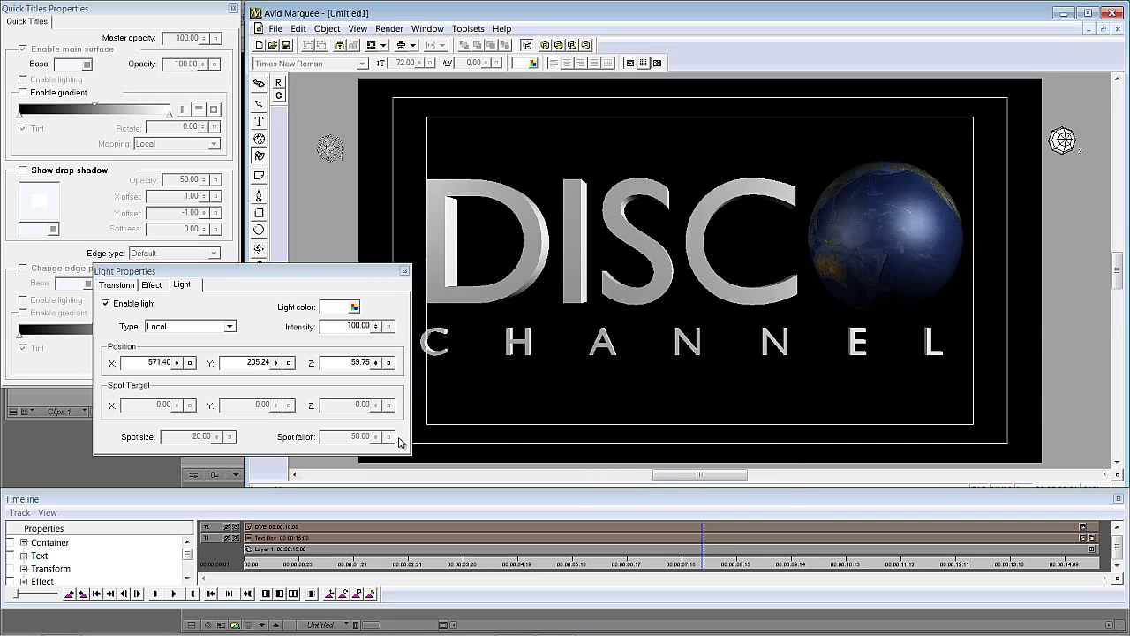
pyautogui.moveTo(367, 272); pyautogui.dragTo(285, 294)
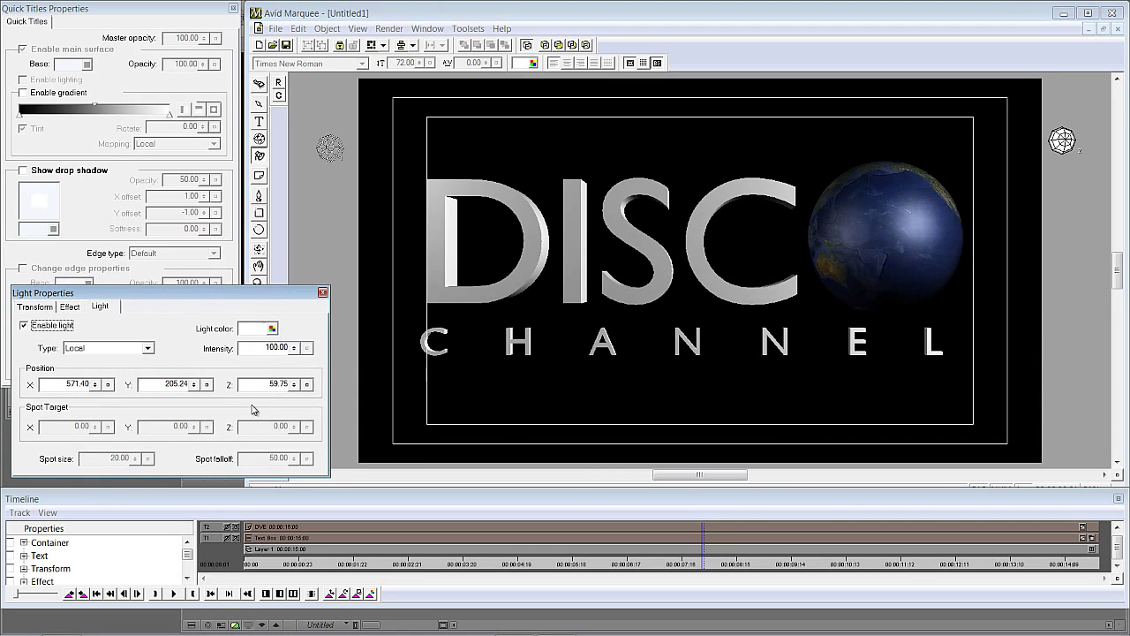
pyautogui.click(293, 348)
pyautogui.moveTo(294, 348)
pyautogui.mouseDown()
pyautogui.moveTo(300, 327)
pyautogui.moveTo(294, 333)
pyautogui.mouseUp()
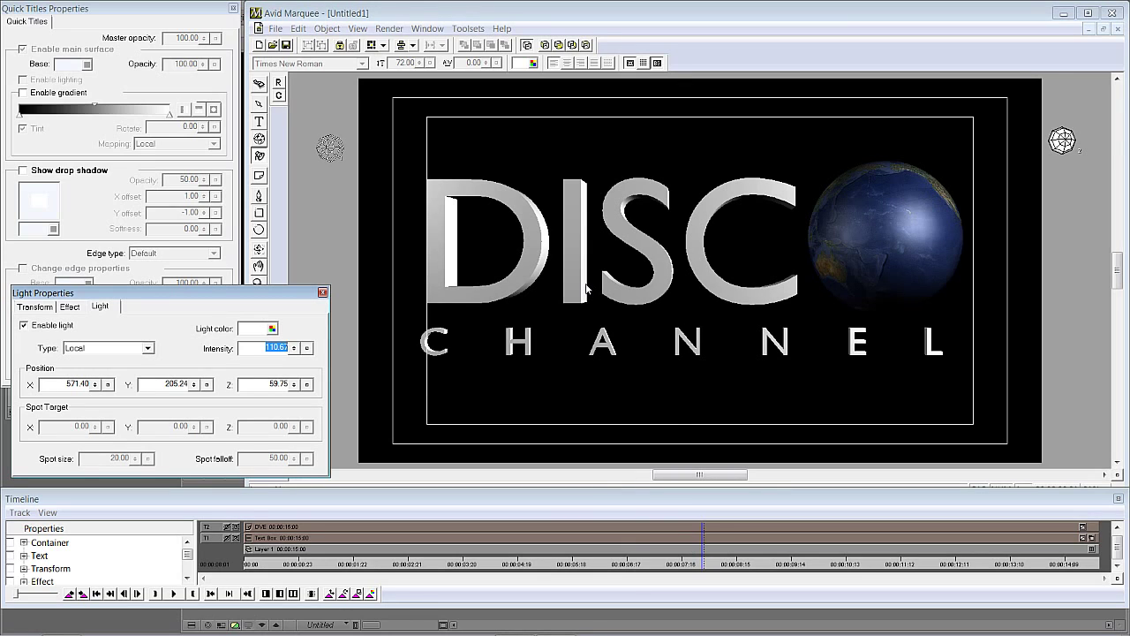
pyautogui.moveTo(703, 562); pyautogui.dragTo(250, 560)
pyautogui.moveTo(241, 292); pyautogui.dragTo(192, 281)
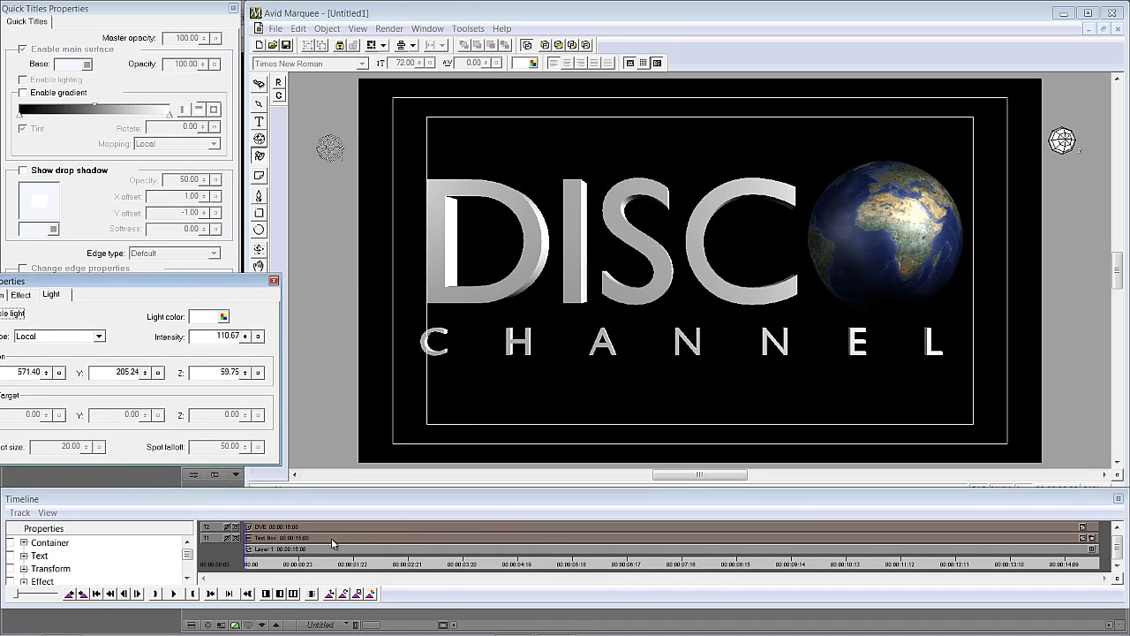
pyautogui.click(259, 84)
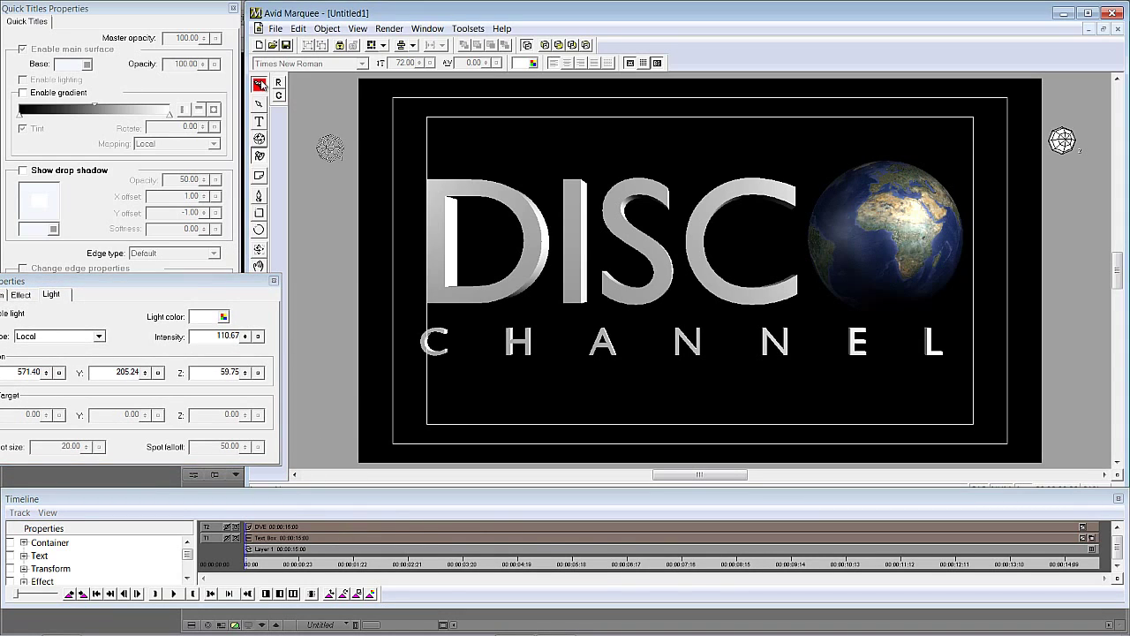
pyautogui.click(326, 151)
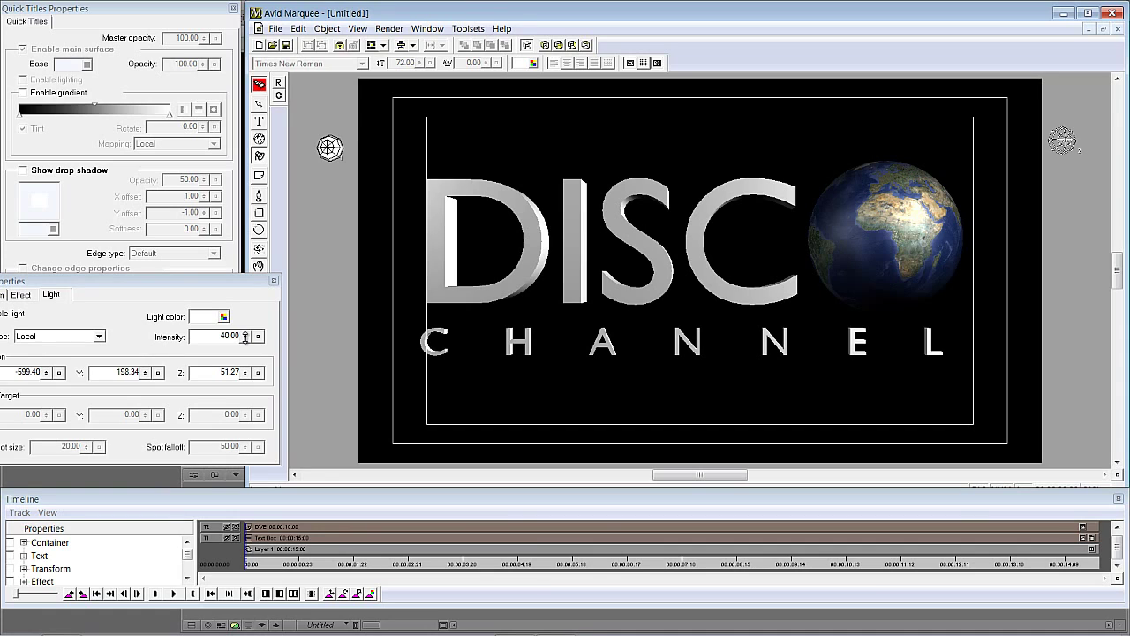
pyautogui.moveTo(245, 337); pyautogui.dragTo(264, 490)
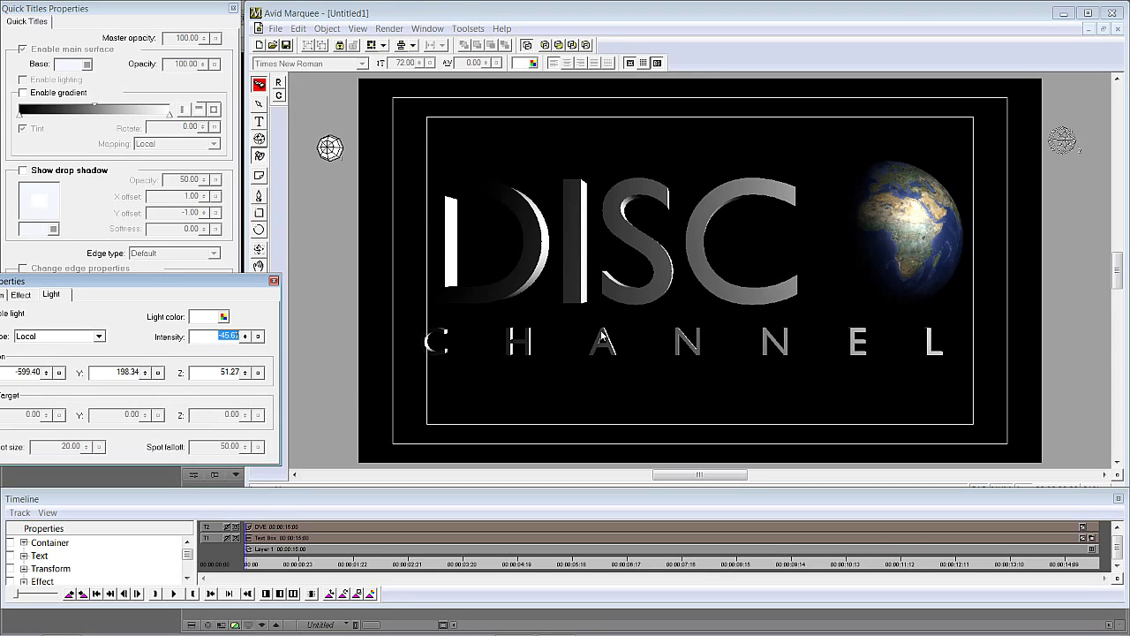
pyautogui.moveTo(252, 562); pyautogui.dragTo(574, 559)
pyautogui.doubleClick(228, 336)
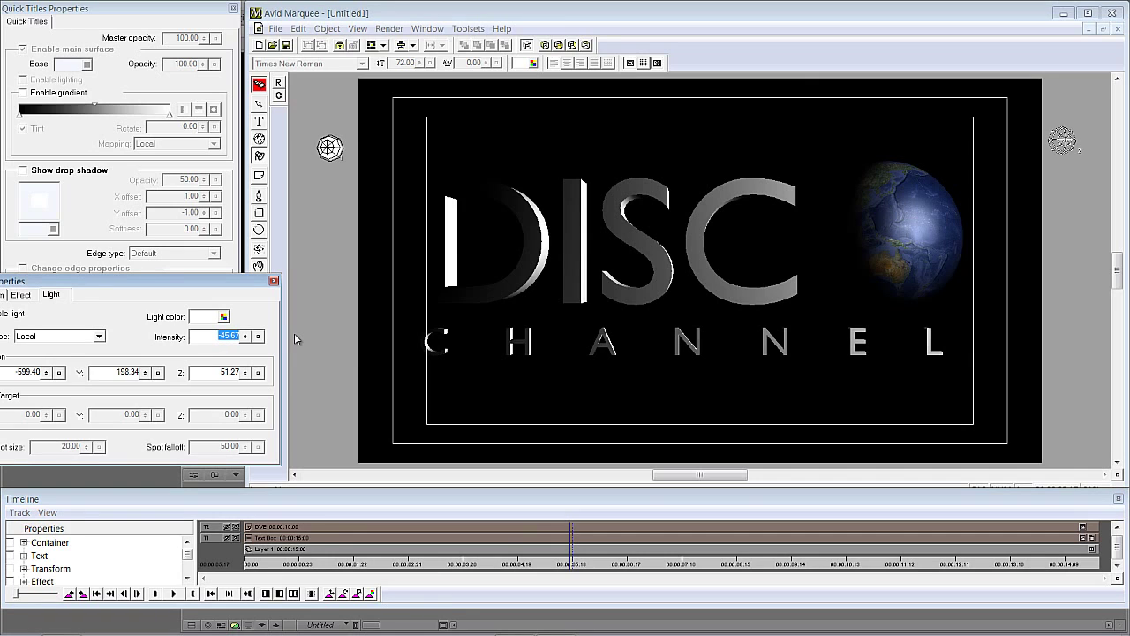
pyautogui.write('40')
pyautogui.press('Return')
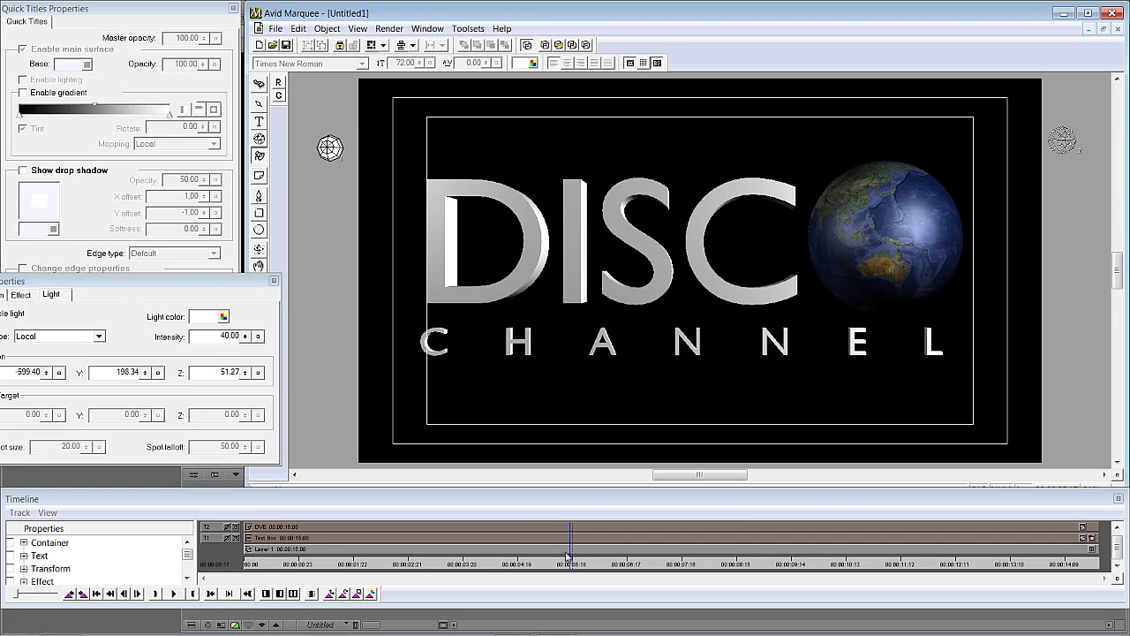
pyautogui.moveTo(576, 563); pyautogui.dragTo(206, 563)
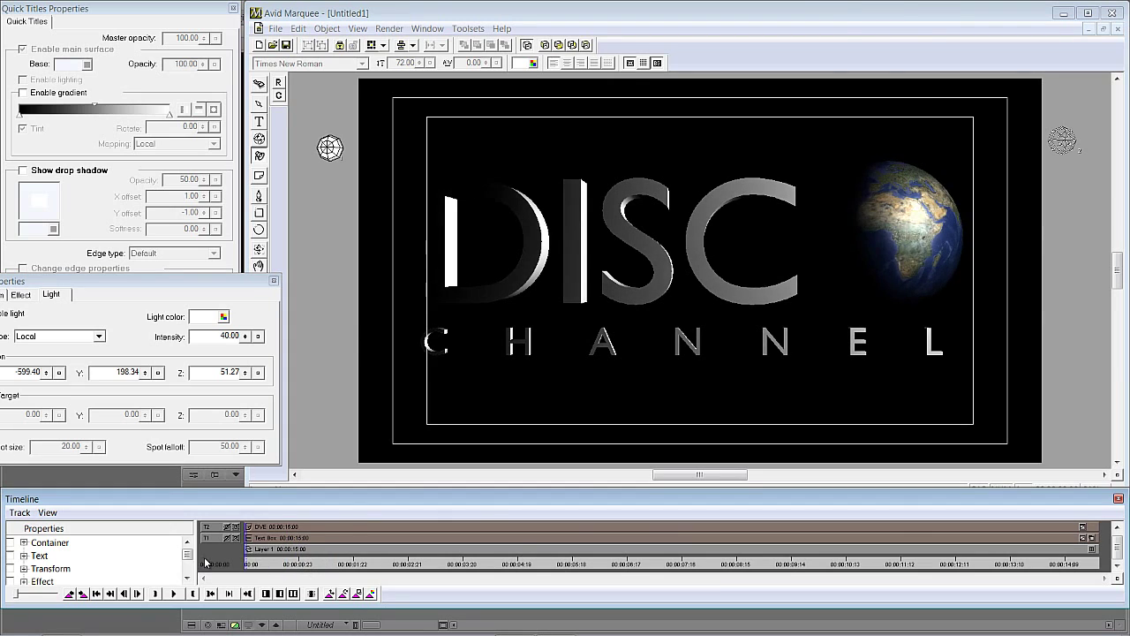
pyautogui.click(174, 593)
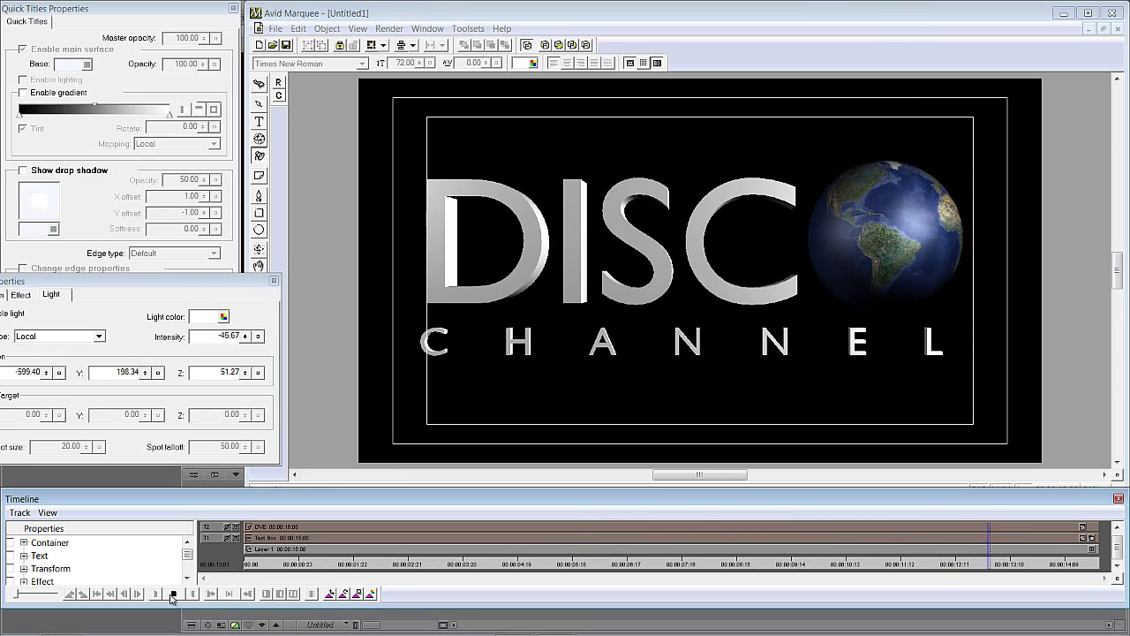
pyautogui.click(171, 593)
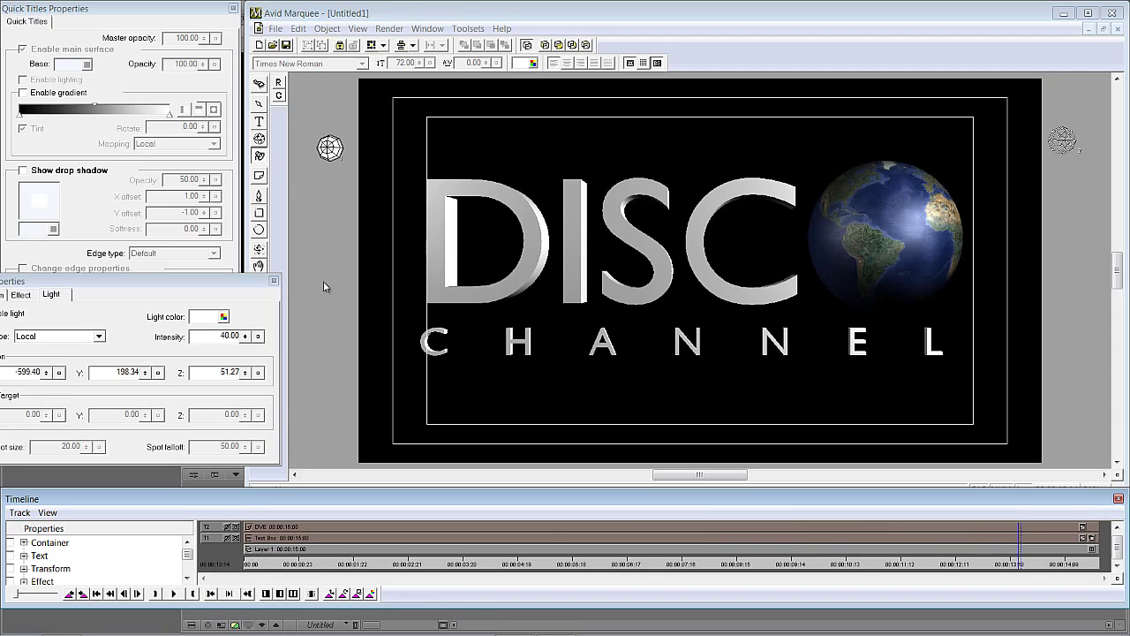
pyautogui.click(275, 30)
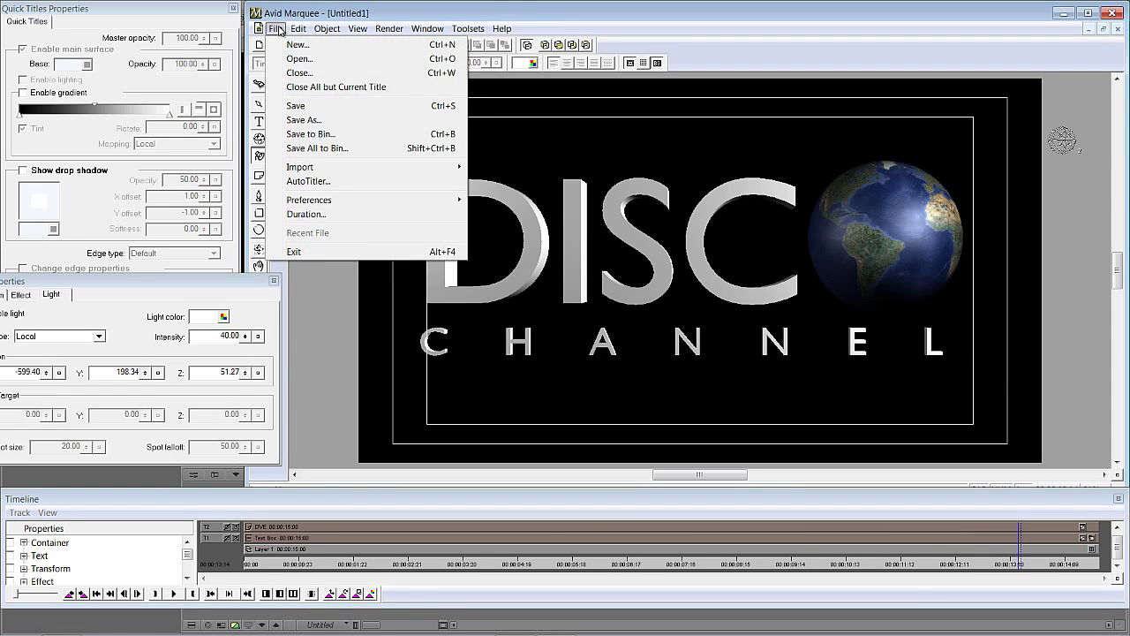
# Choose Save All to Bin so Marquee renders the title for the gphx bin
pyautogui.click(318, 149)
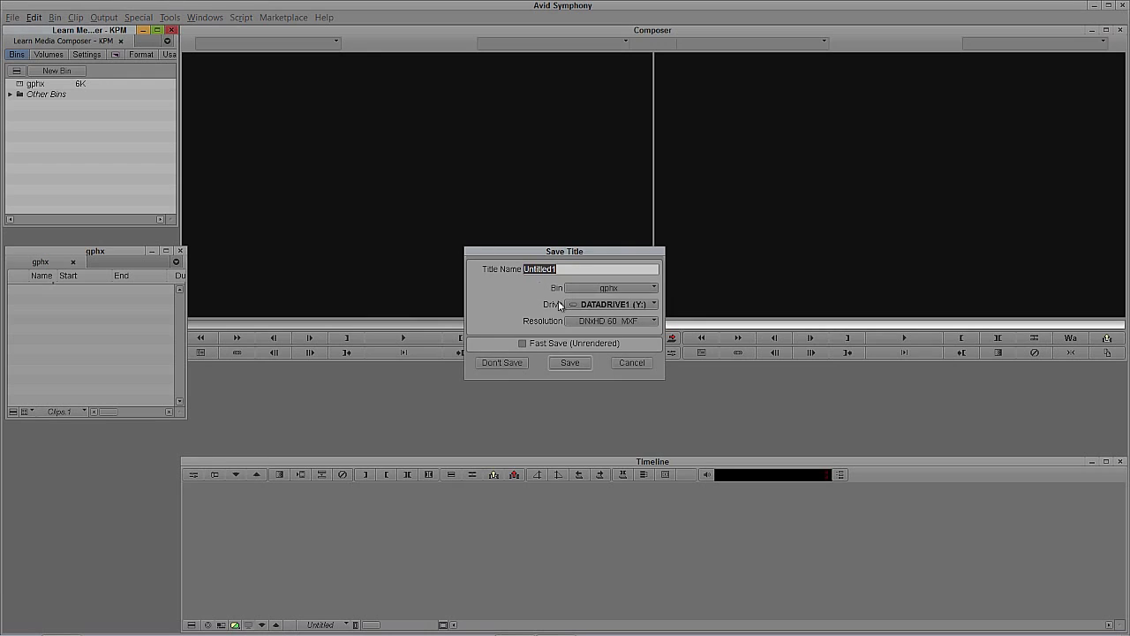
# Confirm the Save Title dialog to store Untitled1 in the gphx bin
pyautogui.click(572, 362)
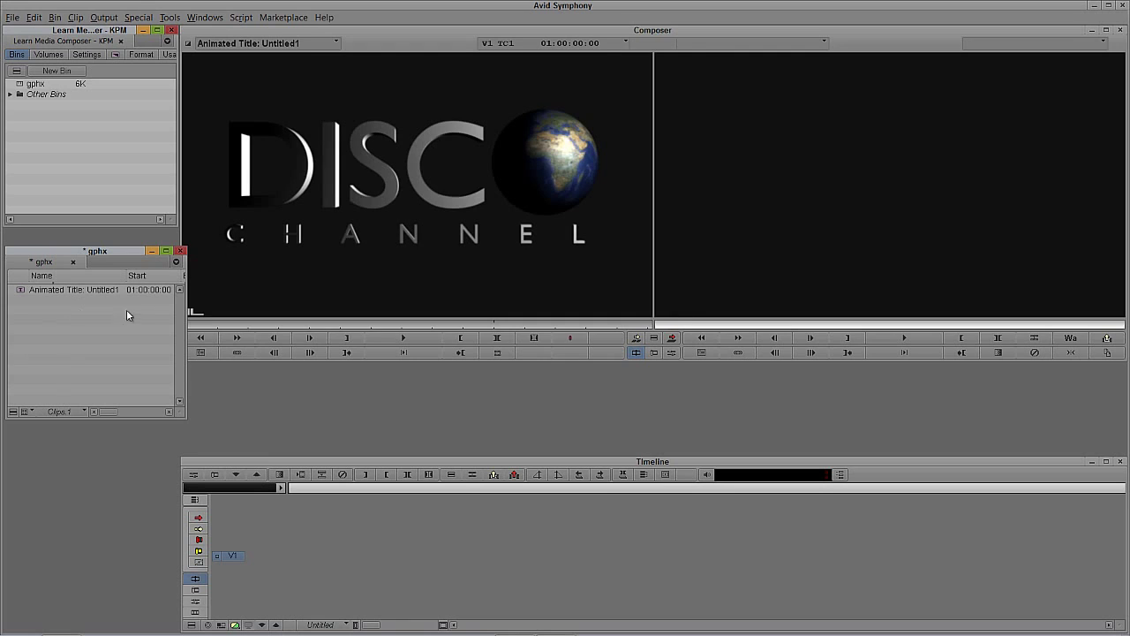
# Overwrite the title clip into Untitled Sequence.04 and play it from the start
pyautogui.click(265, 271)
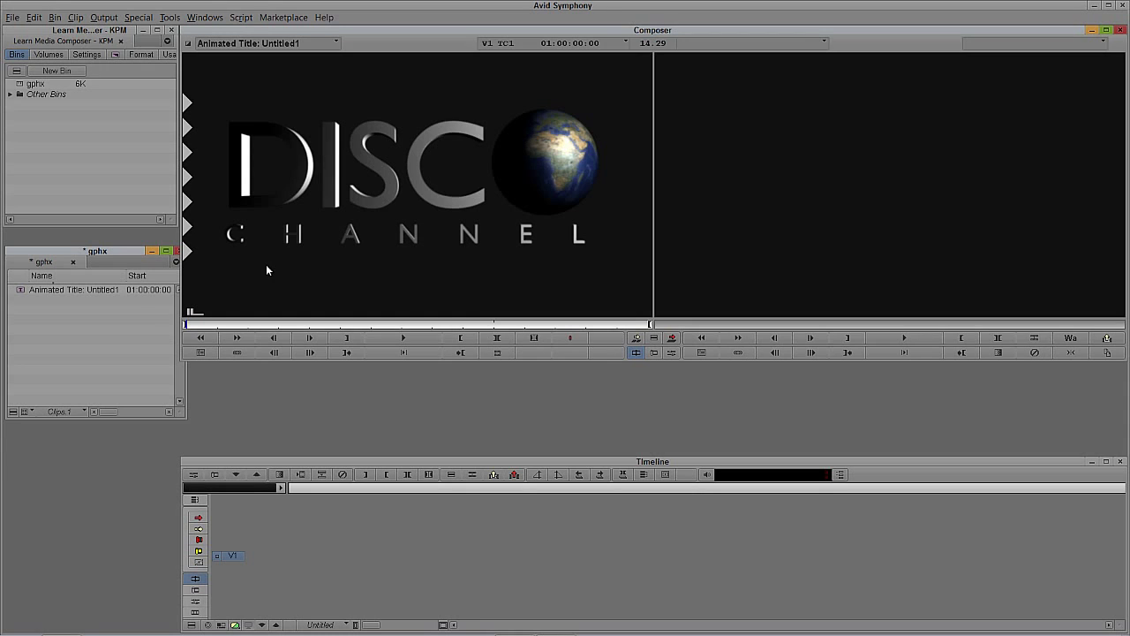
pyautogui.press('b')
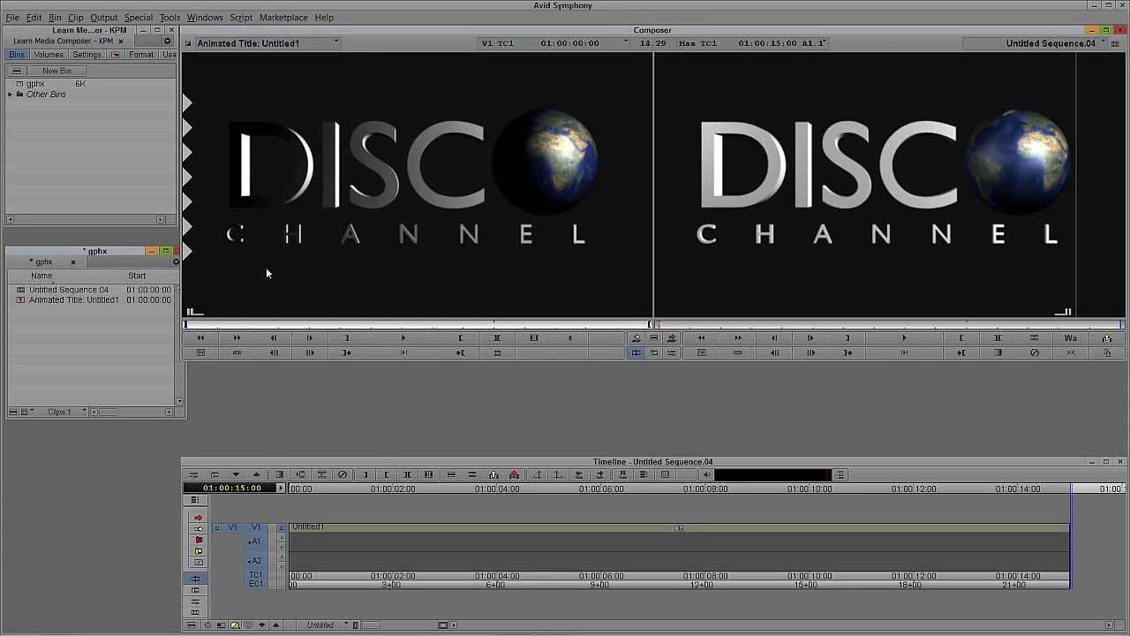
pyautogui.click(529, 541)
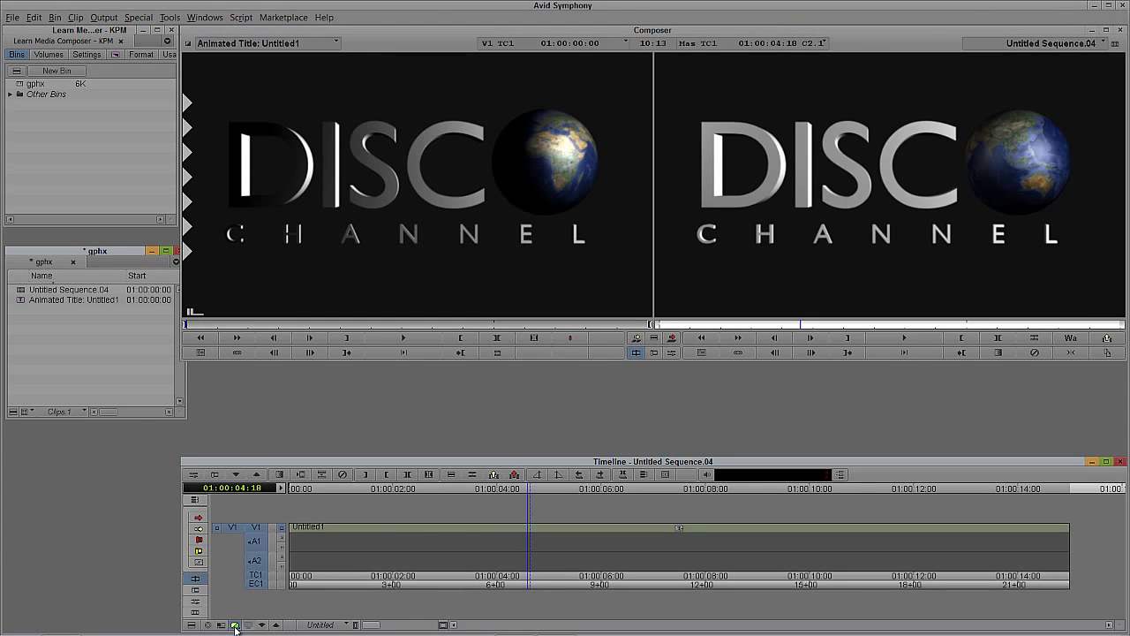
pyautogui.moveTo(479, 517); pyautogui.dragTo(265, 539)
pyautogui.click(895, 337)
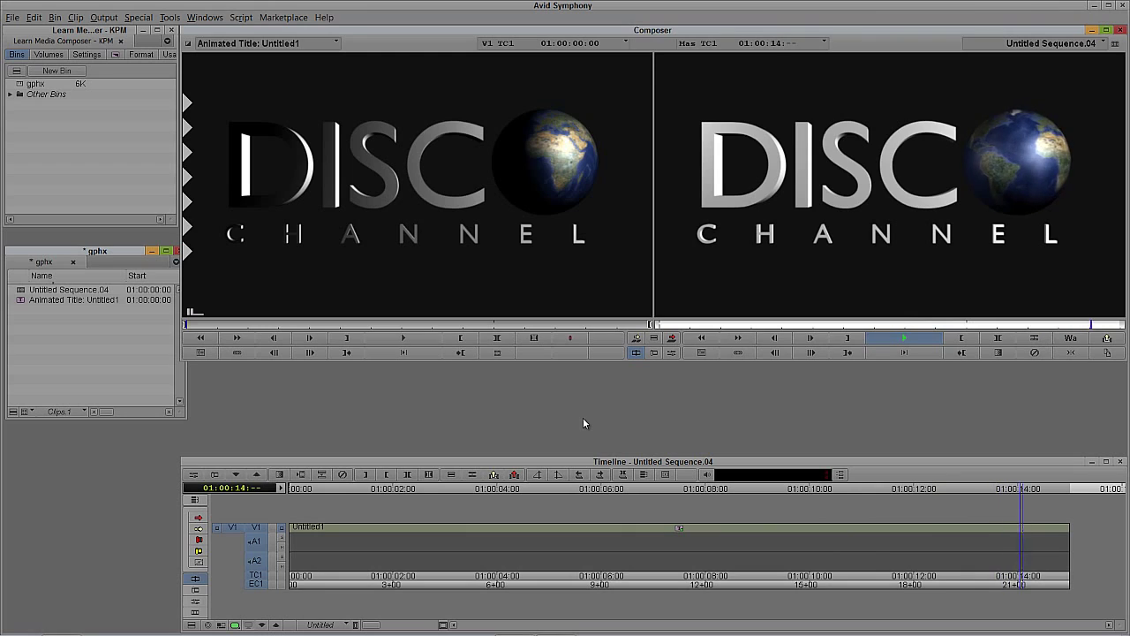
pyautogui.moveTo(621, 521); pyautogui.dragTo(396, 542)
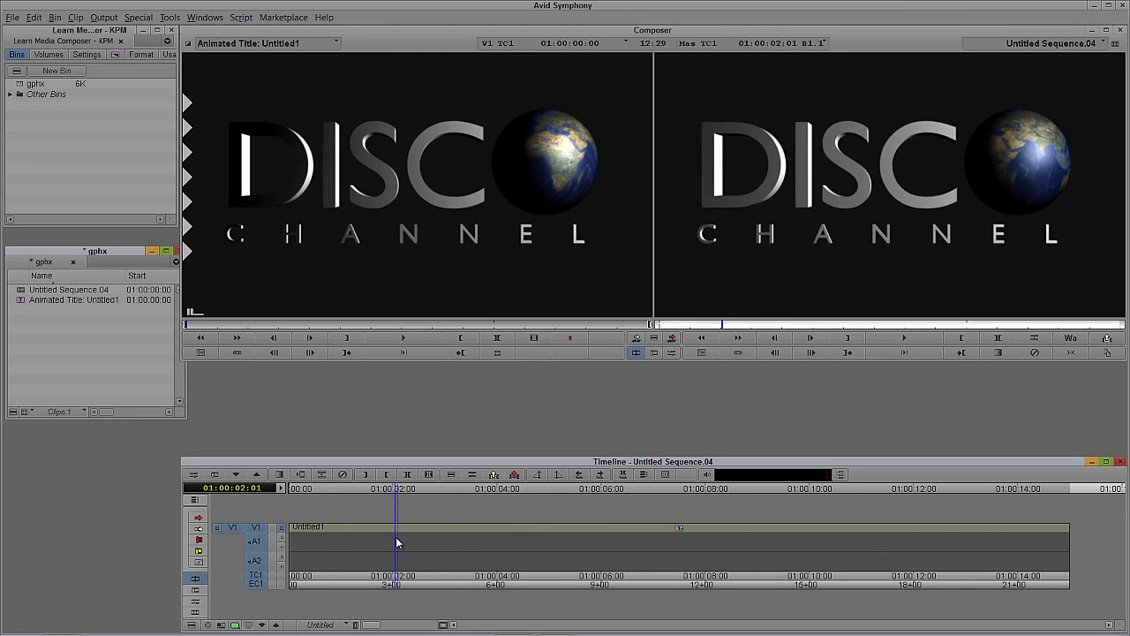
# Add a 20-frame fade up and a 20-frame fade down to the title, then scrub to check
pyautogui.press('f')
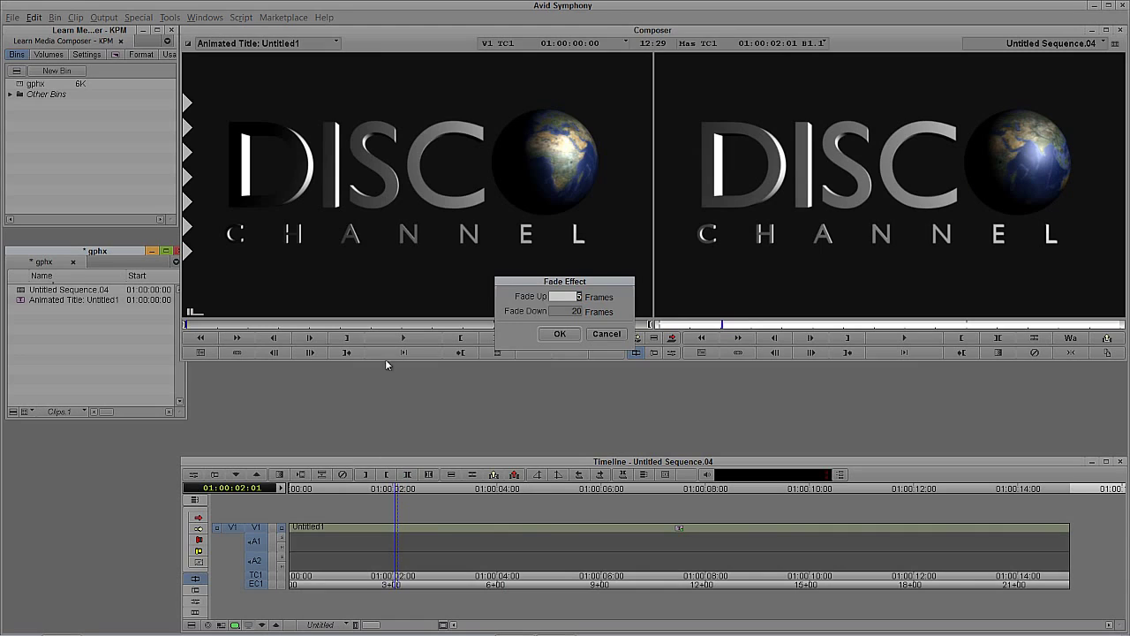
pyautogui.doubleClick(558, 301)
pyautogui.write('20')
pyautogui.doubleClick(569, 311)
pyautogui.write('20')
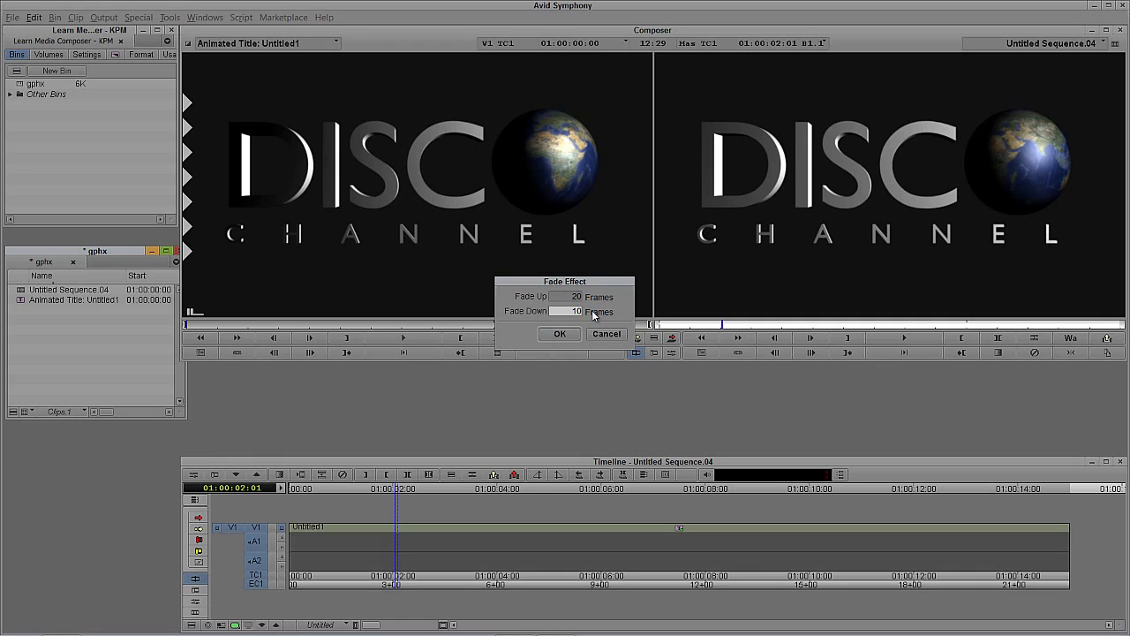
pyautogui.click(560, 334)
pyautogui.moveTo(399, 525); pyautogui.dragTo(223, 510)
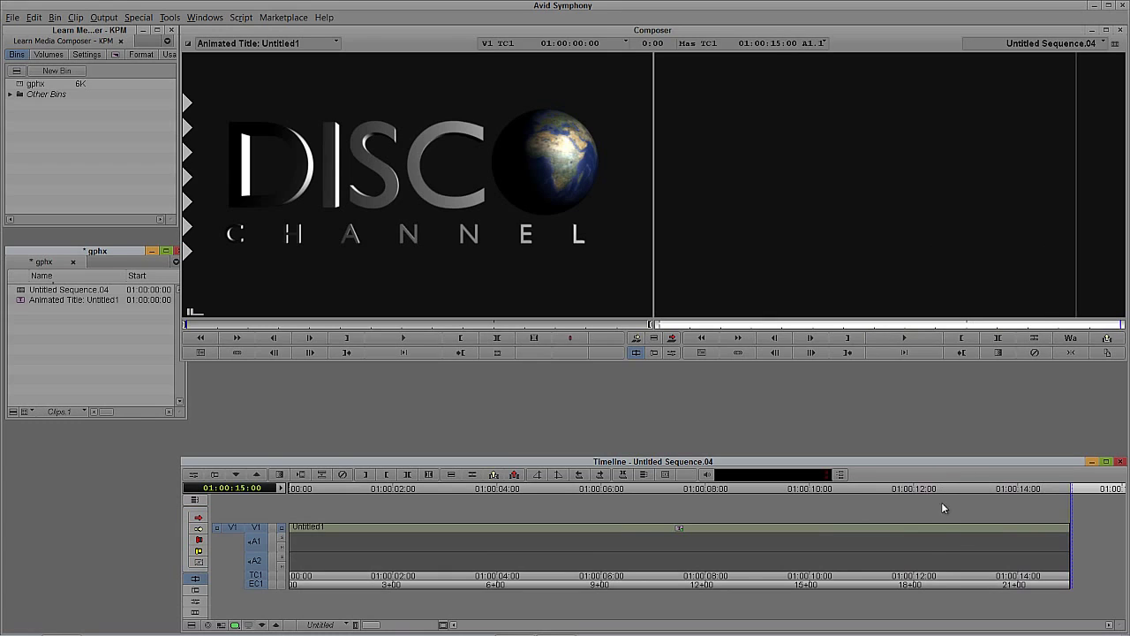
pyautogui.click(941, 540)
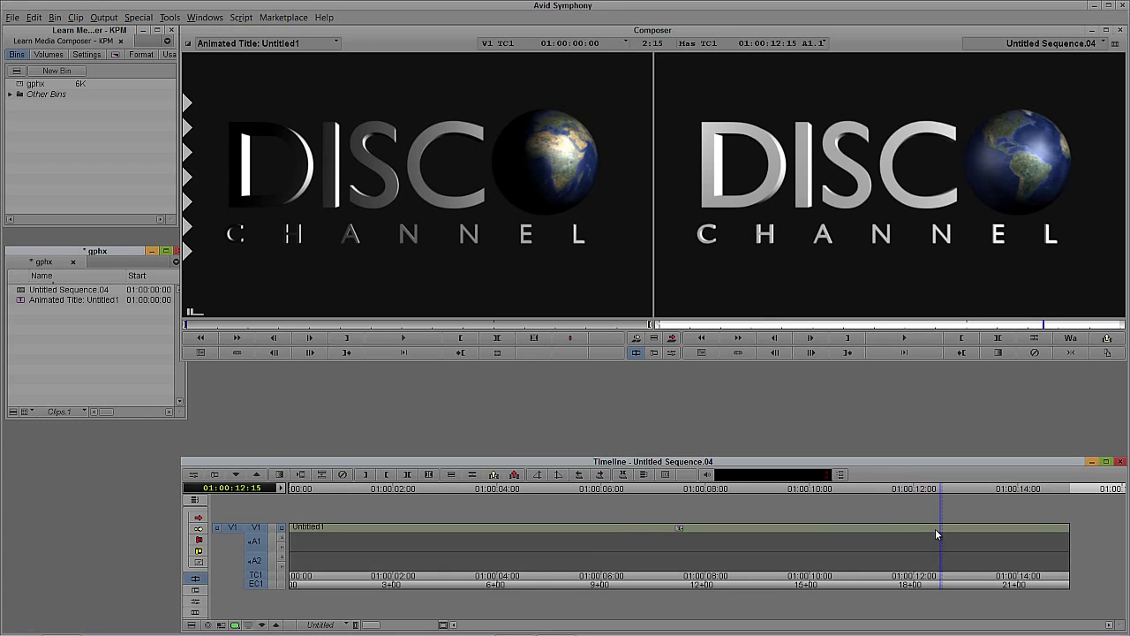